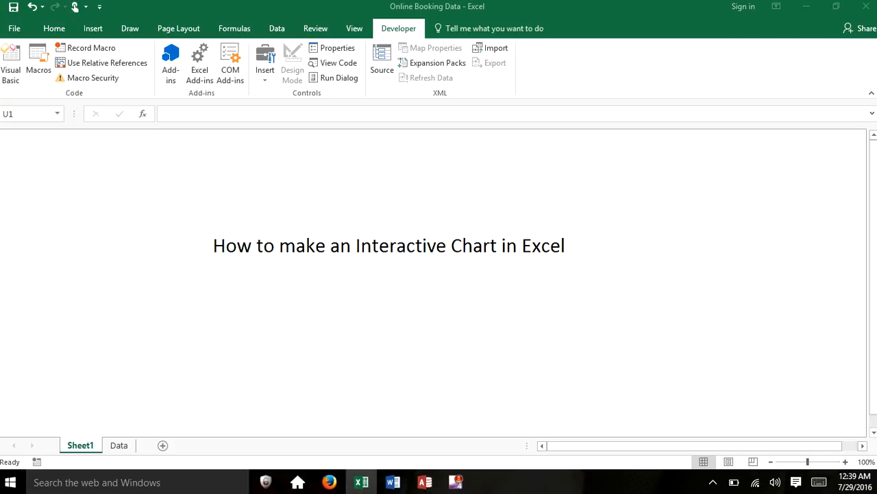
Step: Convert the range A2:I12 on the Data sheet into a table with headers
{"action": "left_click", "coordinate": [119, 445]}
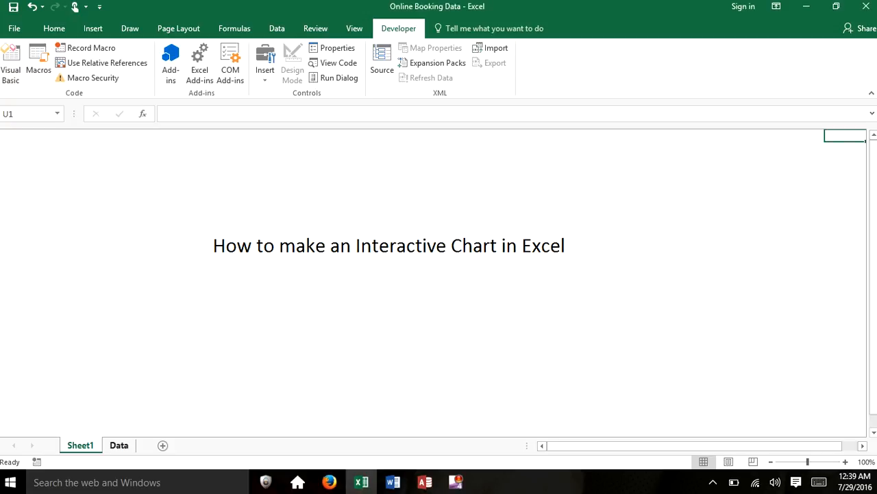
{"action": "key", "text": "ctrl+Page_Down"}
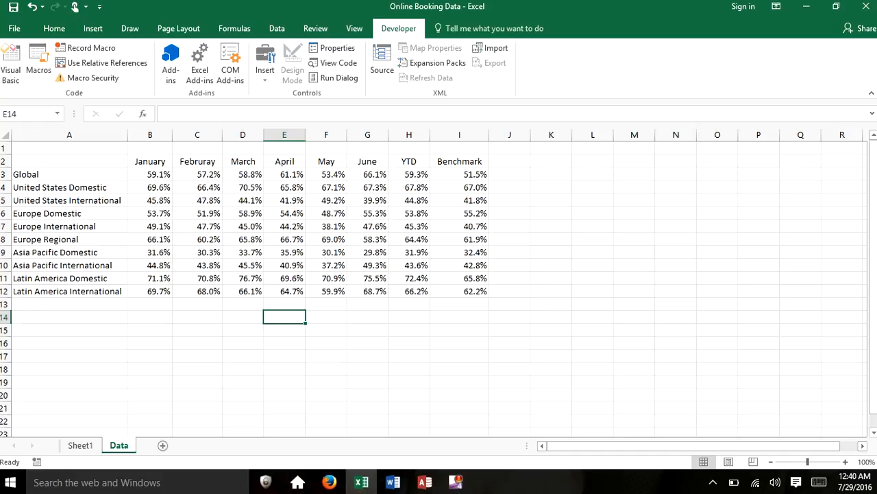
{"action": "left_click_drag", "start_coordinate": [69, 161], "coordinate": [459, 291]}
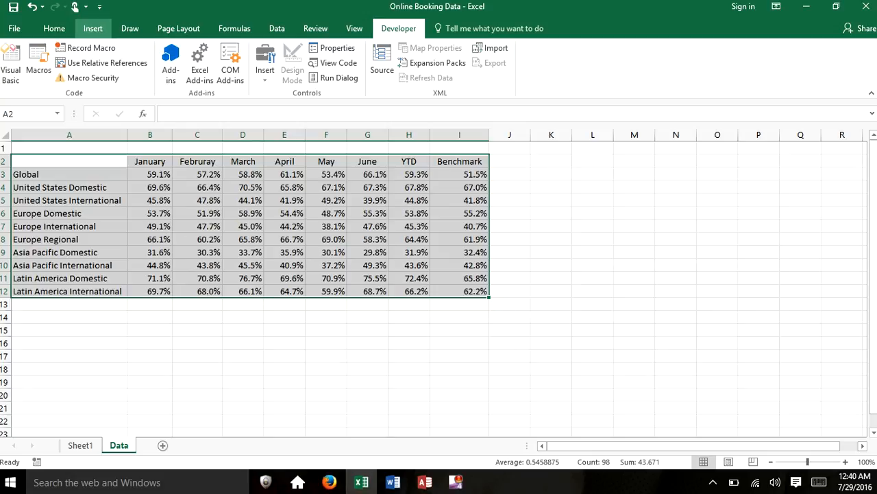
{"action": "left_click", "coordinate": [93, 28]}
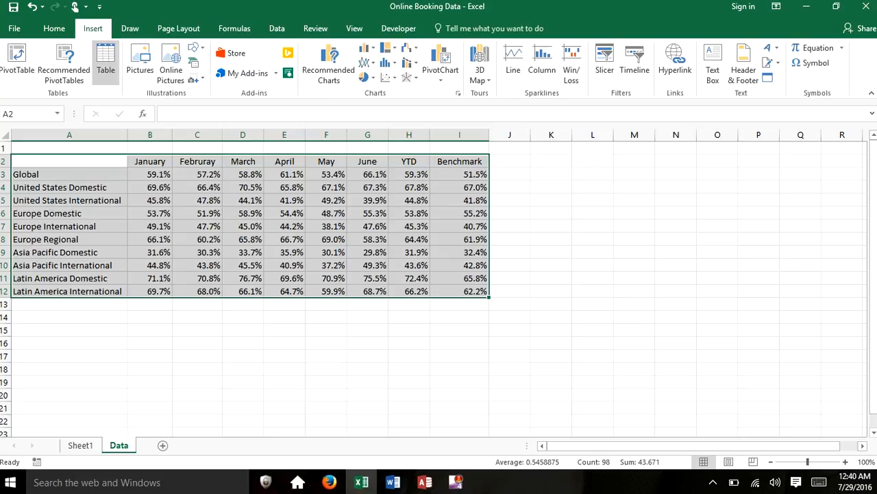
{"action": "left_click", "coordinate": [106, 65]}
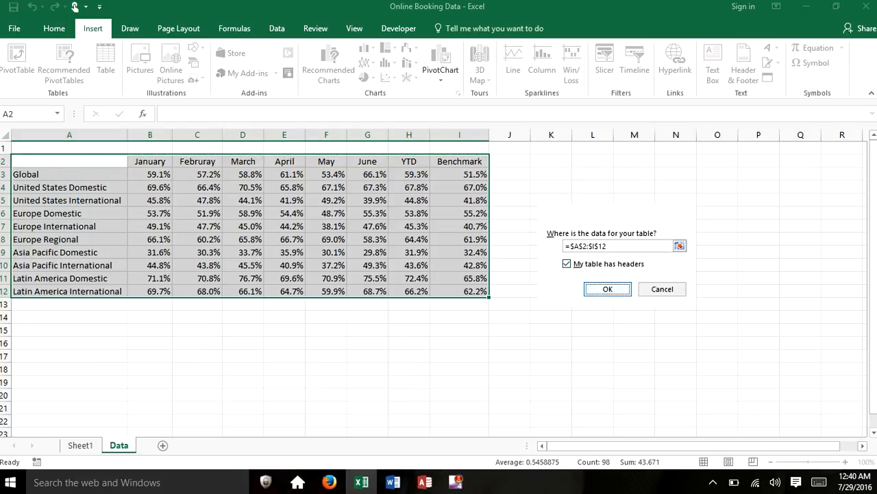
{"action": "key", "text": "Return"}
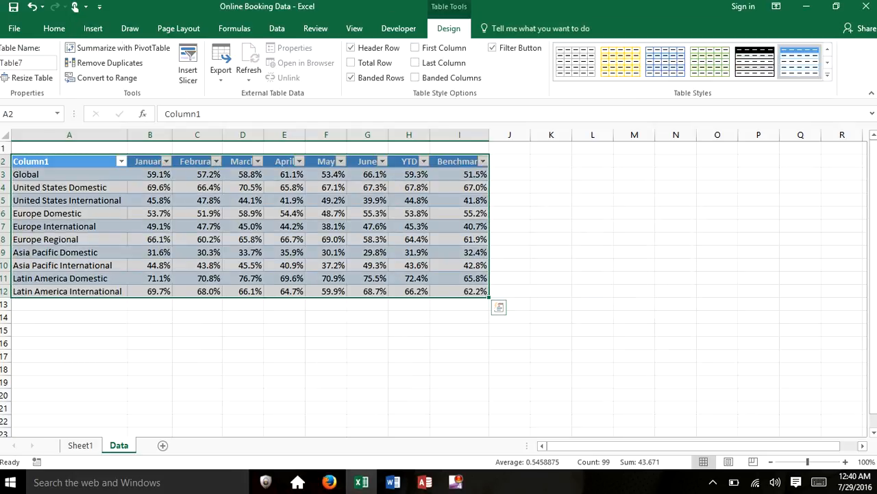
{"action": "left_click", "coordinate": [593, 200]}
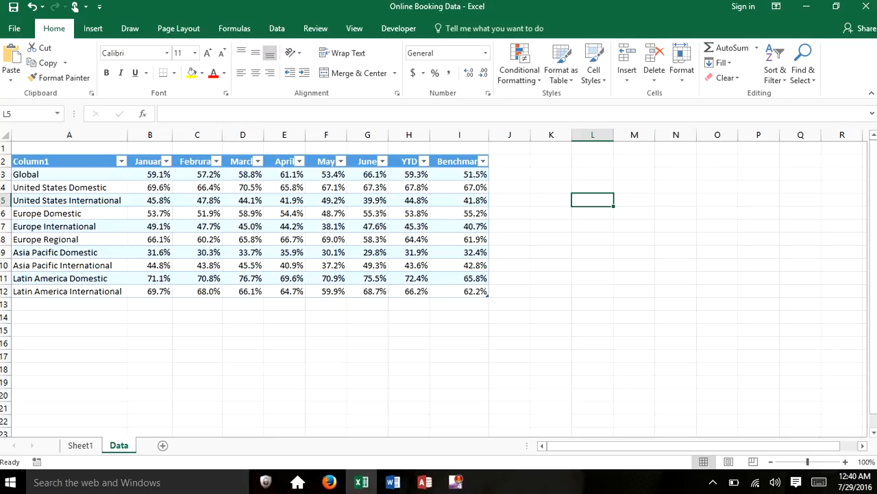
Step: Draw a combo box form control beside the table, spanning columns K to M around row 3
{"action": "left_click", "coordinate": [398, 28]}
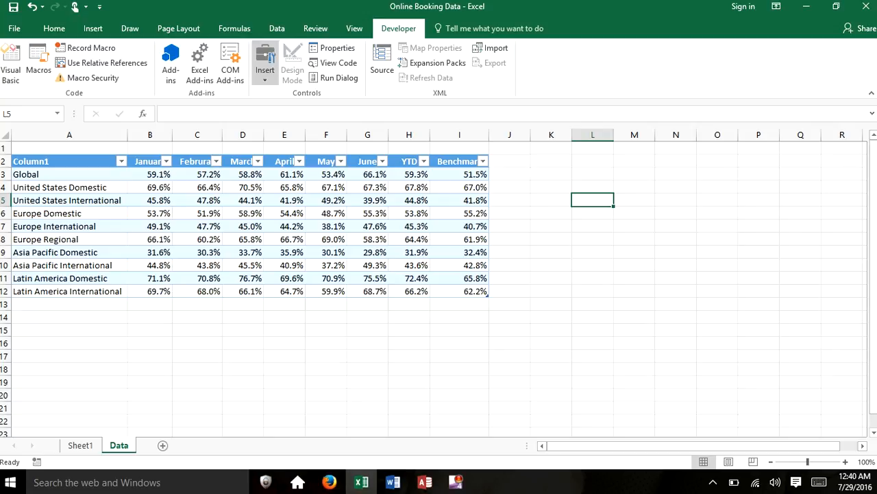
{"action": "left_click", "coordinate": [265, 62]}
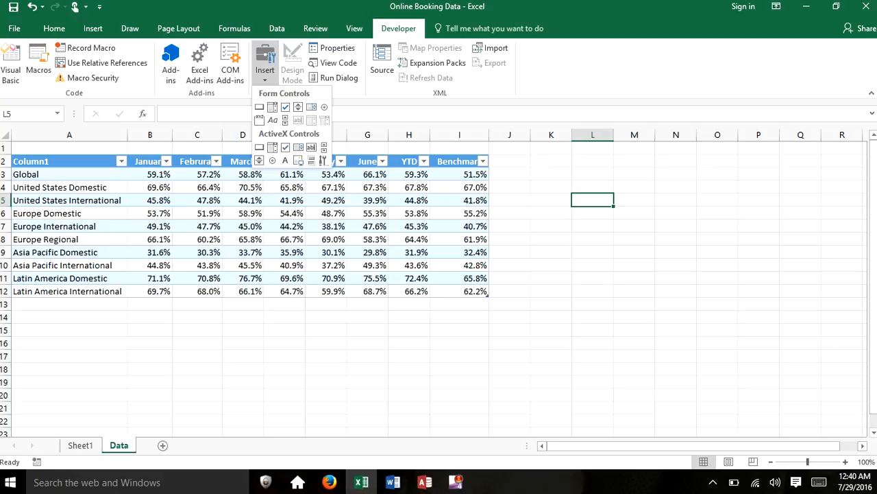
{"action": "left_click", "coordinate": [266, 65]}
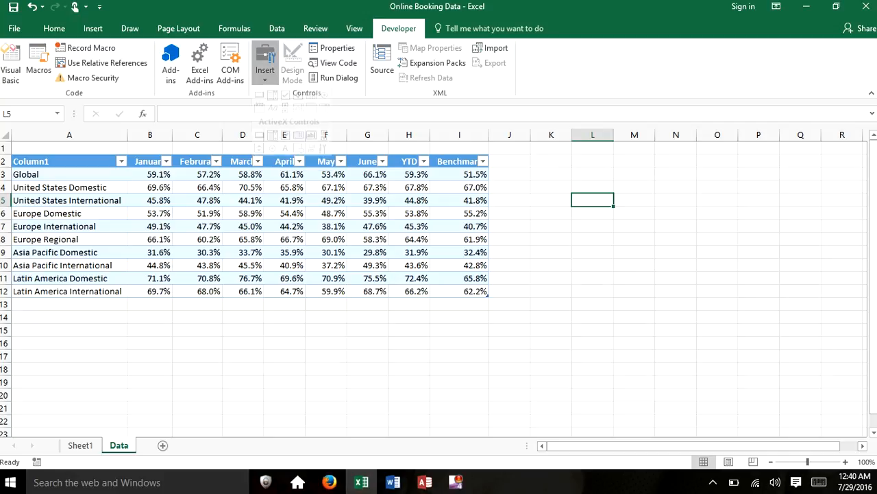
{"action": "left_click", "coordinate": [265, 65]}
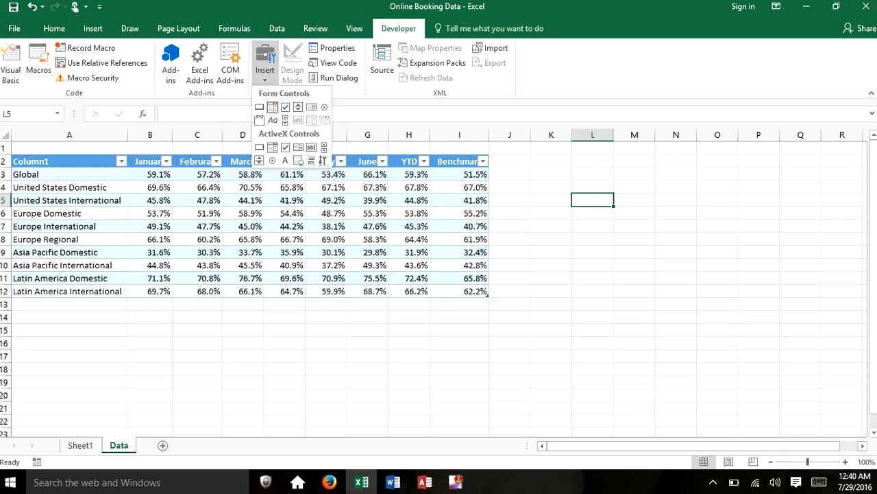
{"action": "left_click", "coordinate": [272, 107]}
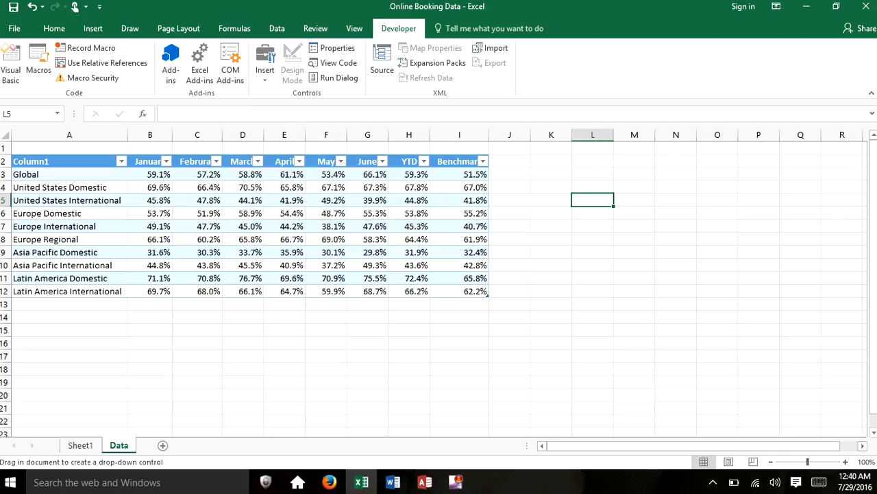
{"action": "mouse_move", "coordinate": [553, 169]}
{"action": "left_mouse_down"}
{"action": "mouse_move", "coordinate": [575, 181]}
{"action": "mouse_move", "coordinate": [655, 182]}
{"action": "left_mouse_up"}
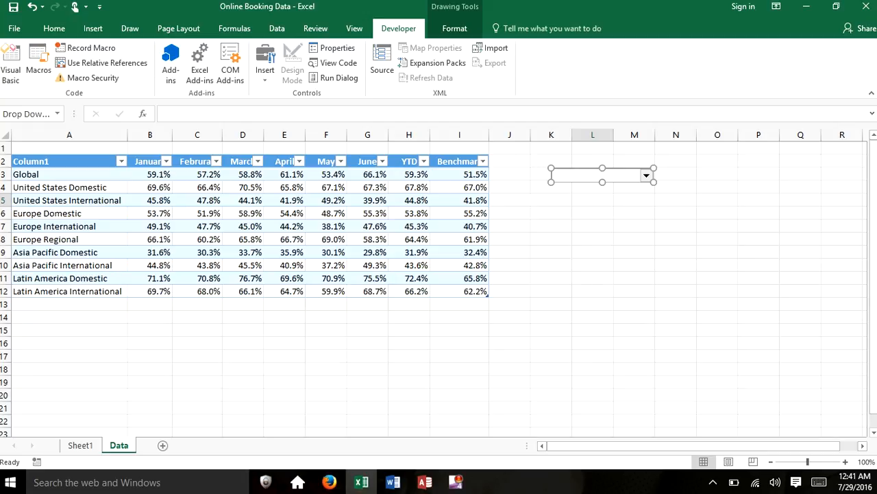
{"action": "left_click", "coordinate": [676, 214]}
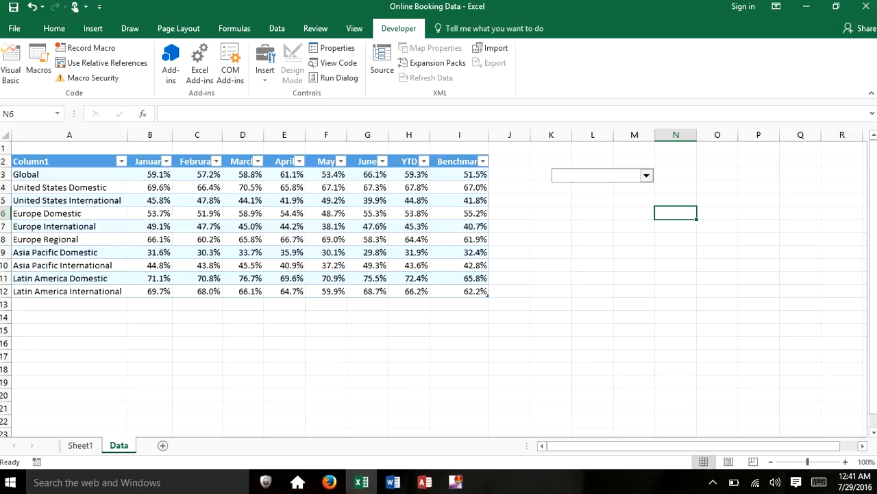
{"action": "left_click", "coordinate": [676, 201]}
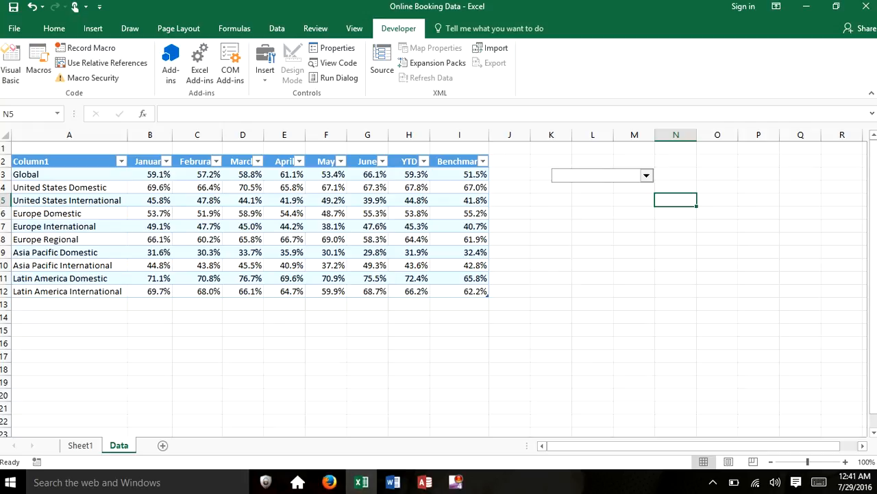
Step: Format the combo box with input range $A$3:$A$12 and cell link $A$14
{"action": "right_click", "coordinate": [630, 177]}
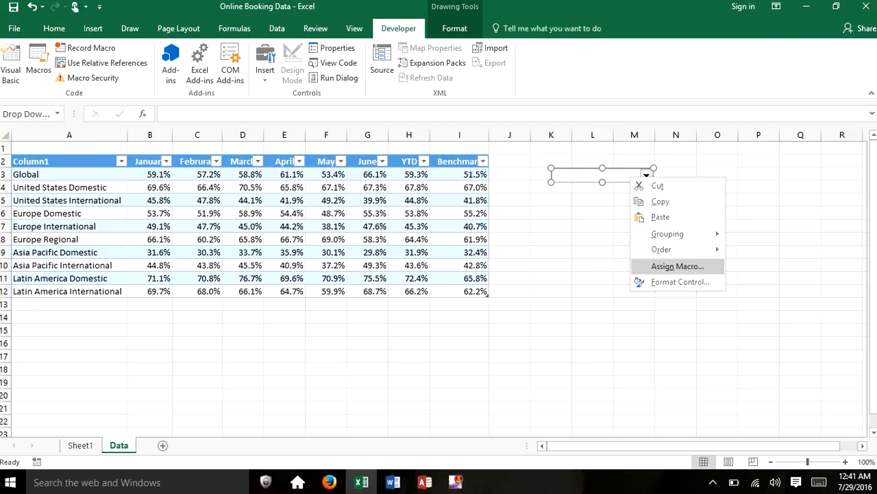
{"action": "left_click", "coordinate": [679, 282]}
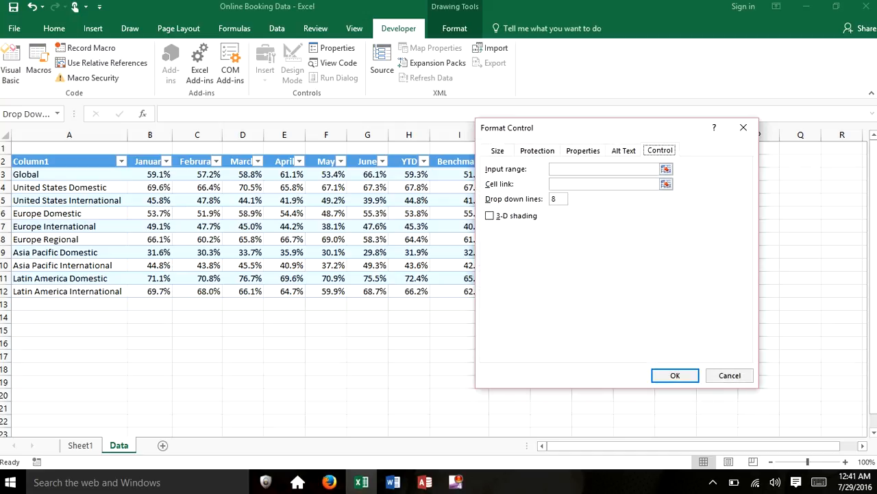
{"action": "left_click", "coordinate": [666, 170]}
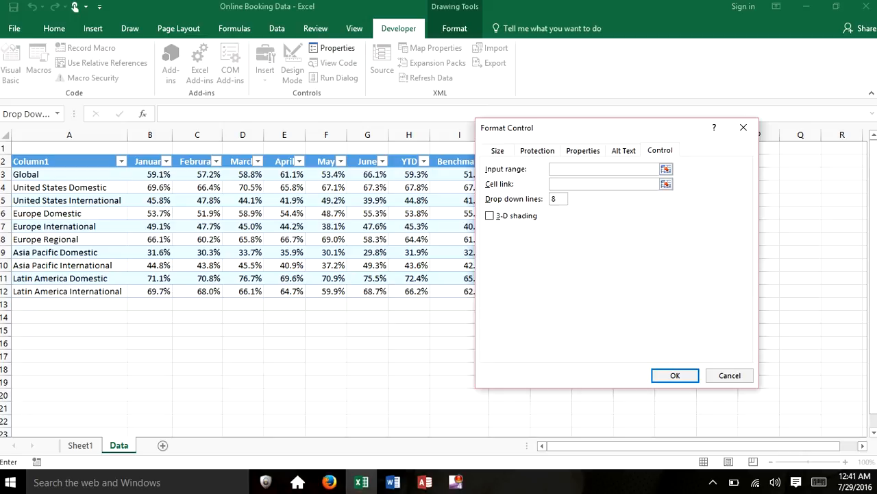
{"action": "left_click_drag", "start_coordinate": [68, 174], "coordinate": [69, 292]}
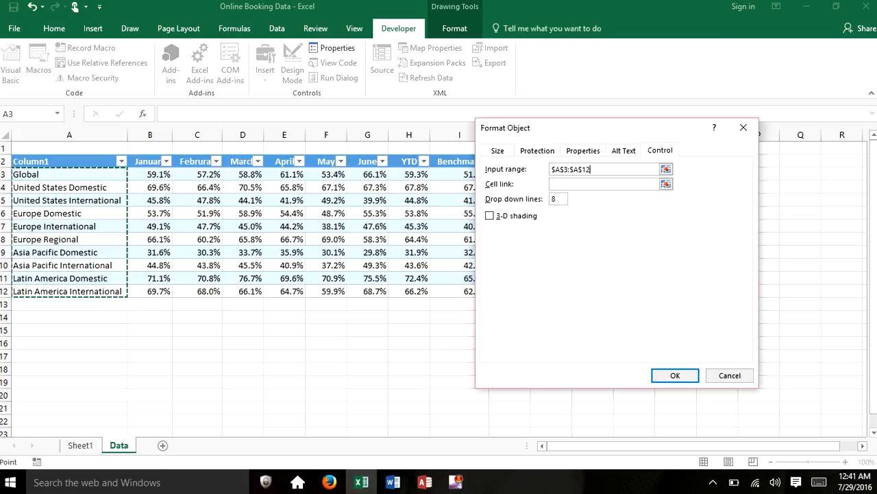
{"action": "left_click", "coordinate": [603, 184]}
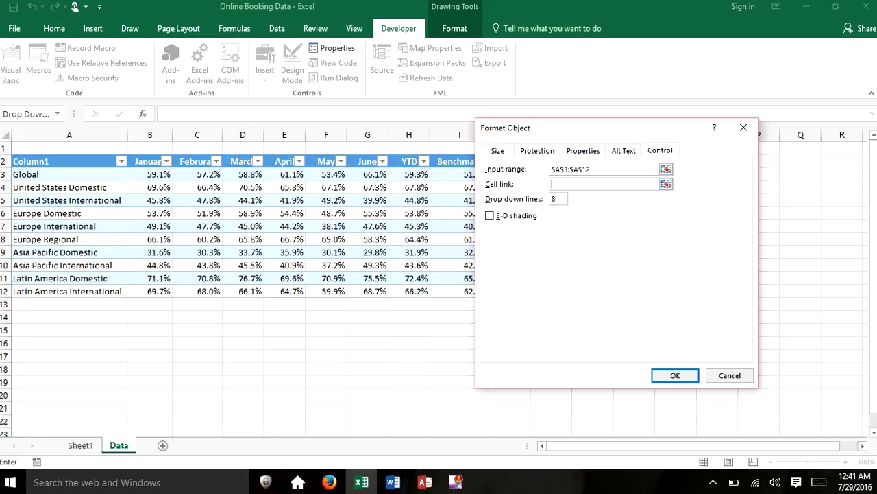
{"action": "left_click", "coordinate": [68, 318]}
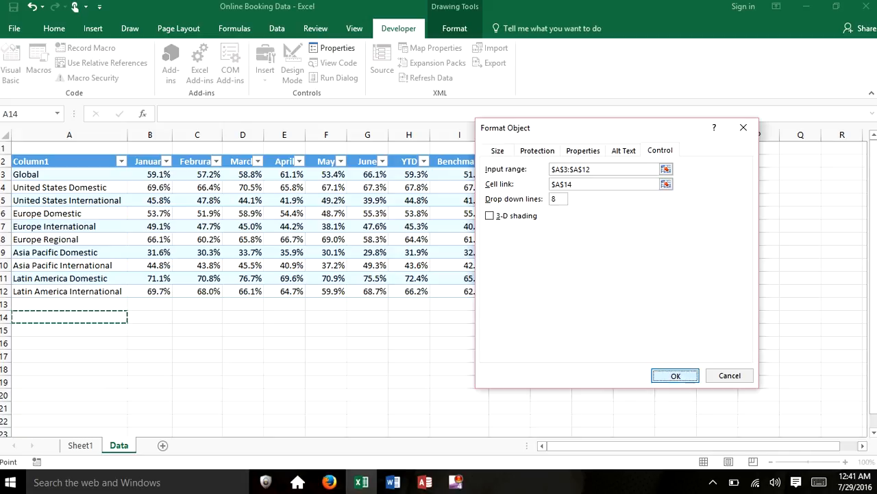
{"action": "left_click", "coordinate": [675, 375]}
{"action": "left_click", "coordinate": [634, 253]}
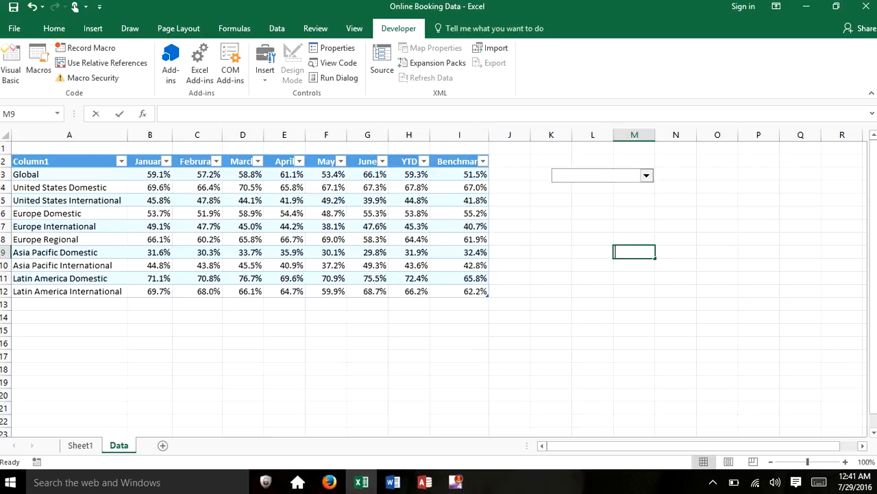
Step: Look through the combo box's region list and select Global
{"action": "left_click", "coordinate": [645, 174]}
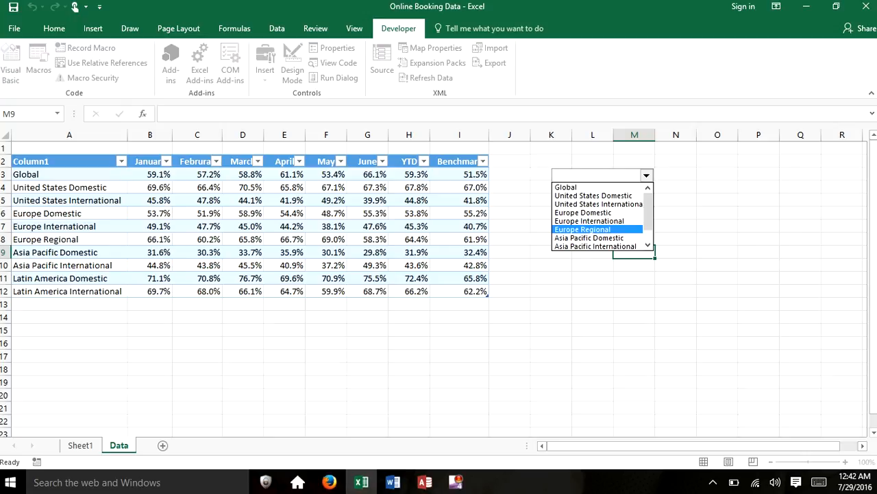
{"action": "scroll", "coordinate": [599, 216], "scroll_direction": "down", "scroll_amount": 2}
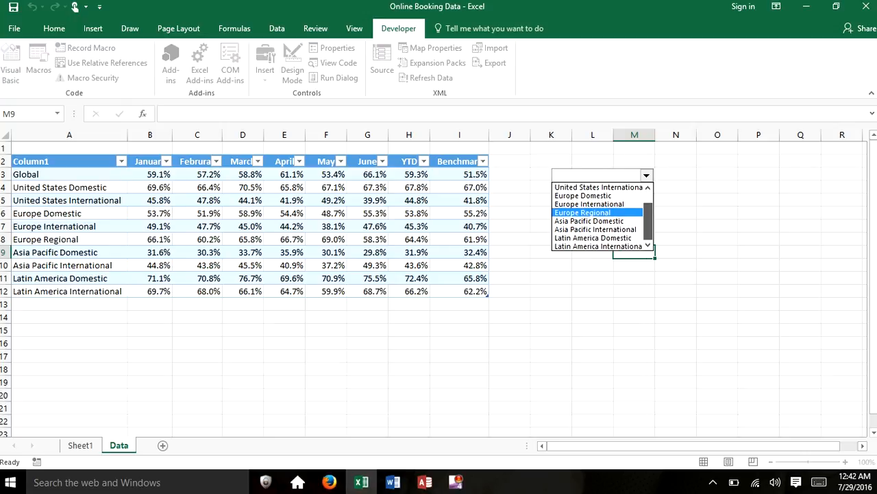
{"action": "scroll", "coordinate": [600, 216], "scroll_direction": "up", "scroll_amount": 2}
{"action": "key", "text": "Escape"}
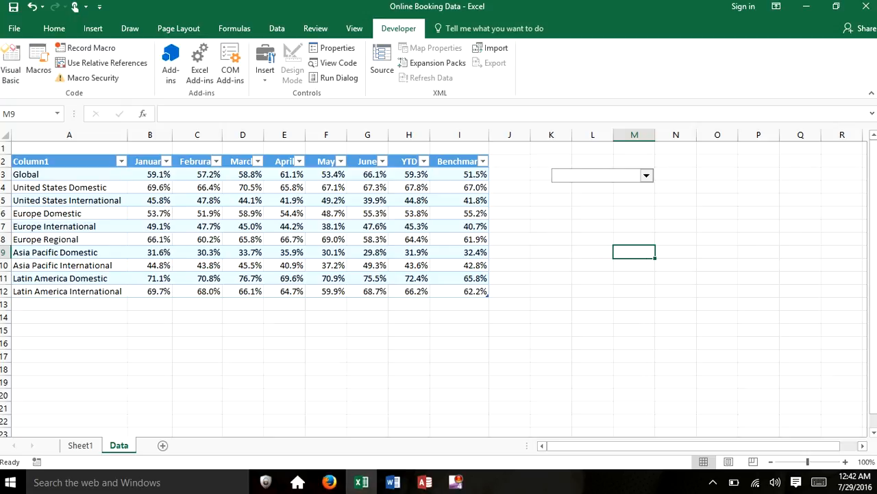
{"action": "left_click", "coordinate": [647, 175]}
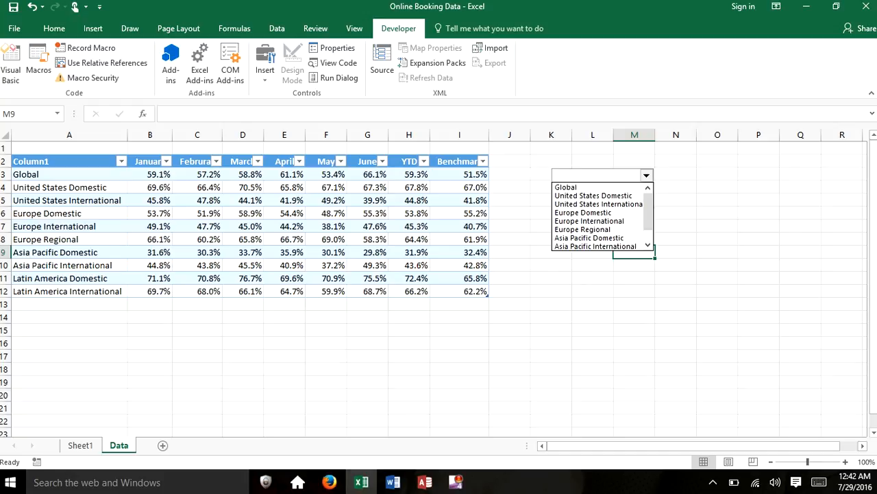
{"action": "left_click", "coordinate": [583, 187]}
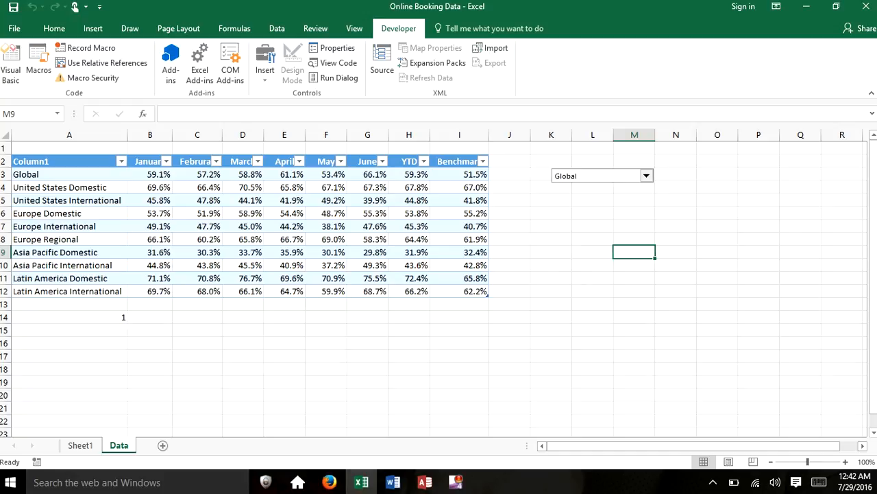
Step: Enter =INDEX(A3:A12,$A$14) in cell K9 to return the region chosen in the combo box
{"action": "left_click", "coordinate": [551, 252]}
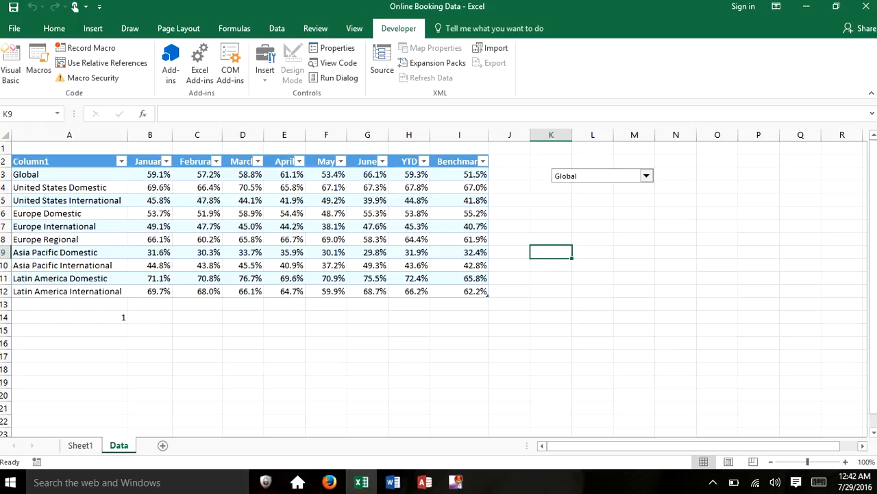
{"action": "type", "text": "=inde"}
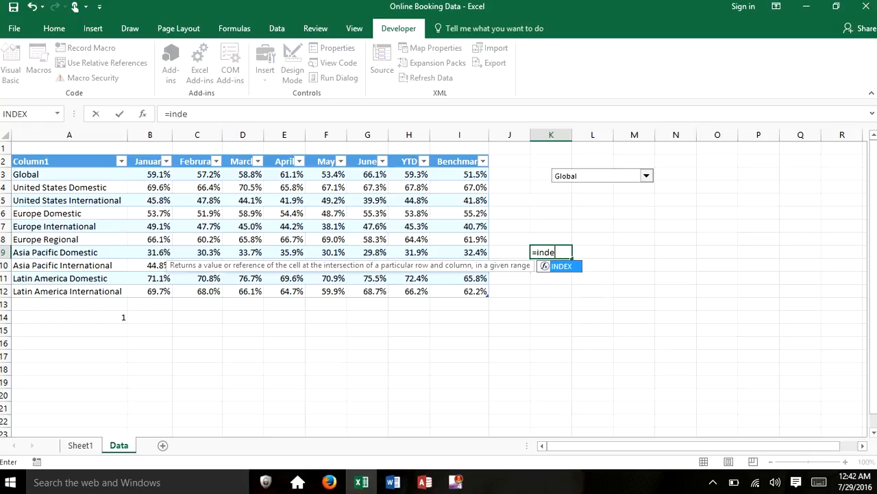
{"action": "type", "text": "x("}
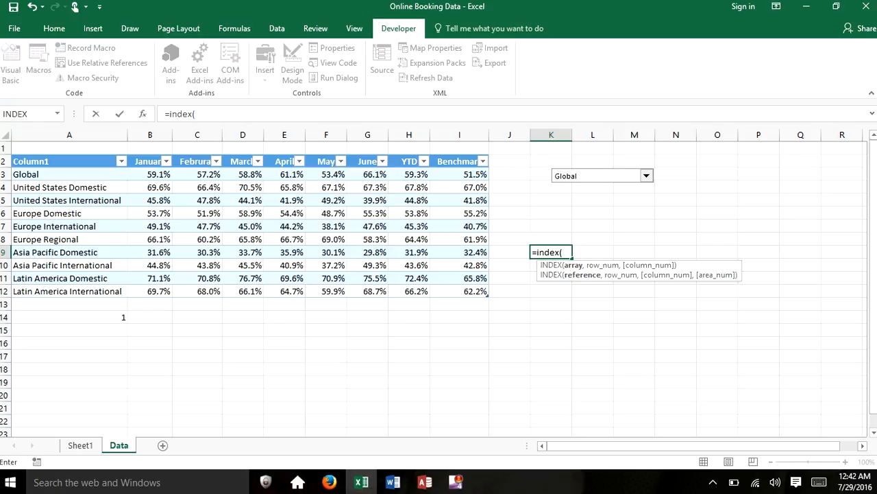
{"action": "left_click_drag", "start_coordinate": [117, 175], "coordinate": [125, 292]}
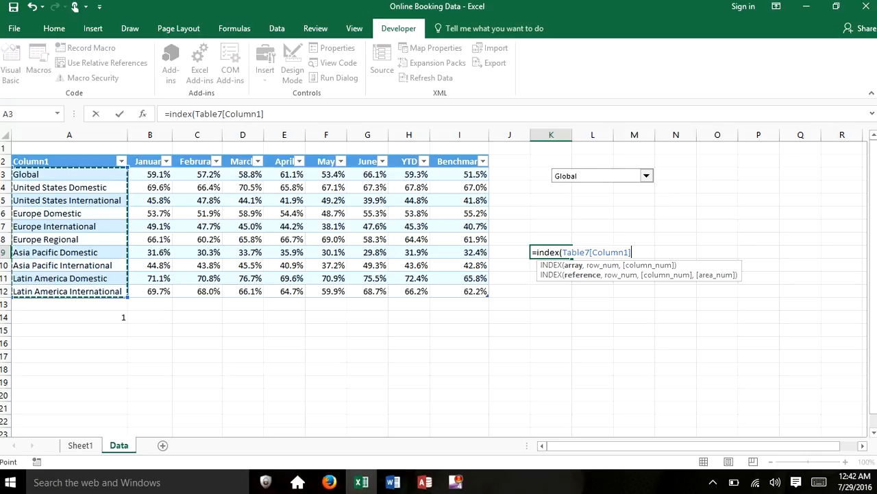
{"action": "left_click_drag", "start_coordinate": [128, 296], "coordinate": [125, 278]}
{"action": "left_click", "coordinate": [124, 278]}
{"action": "key", "text": "BackSpace"}
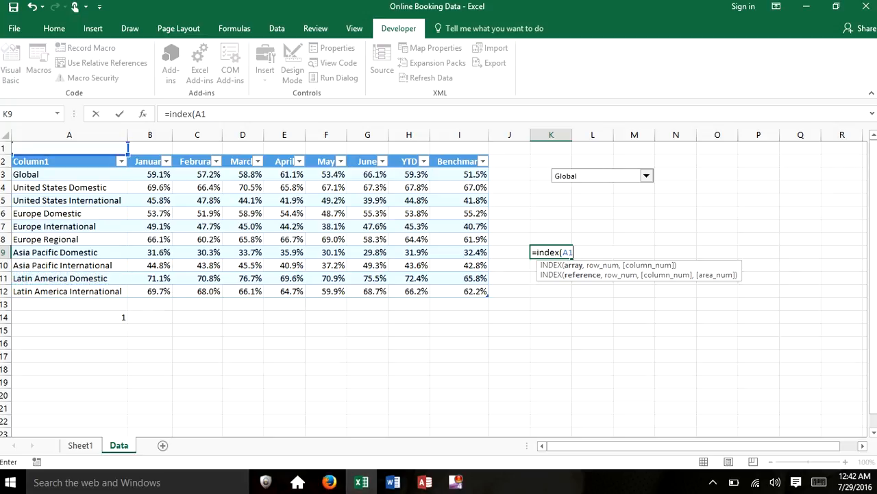
{"action": "key", "text": "BackSpace"}
{"action": "type", "text": "3:A"}
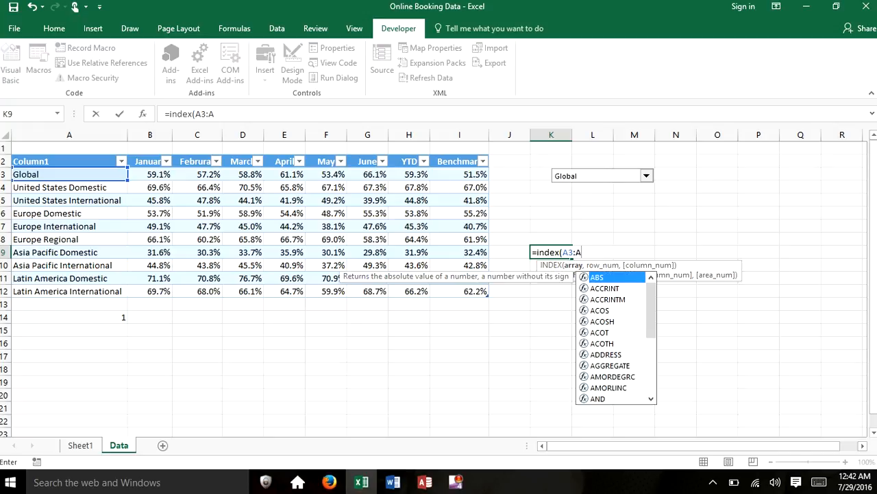
{"action": "type", "text": "12,"}
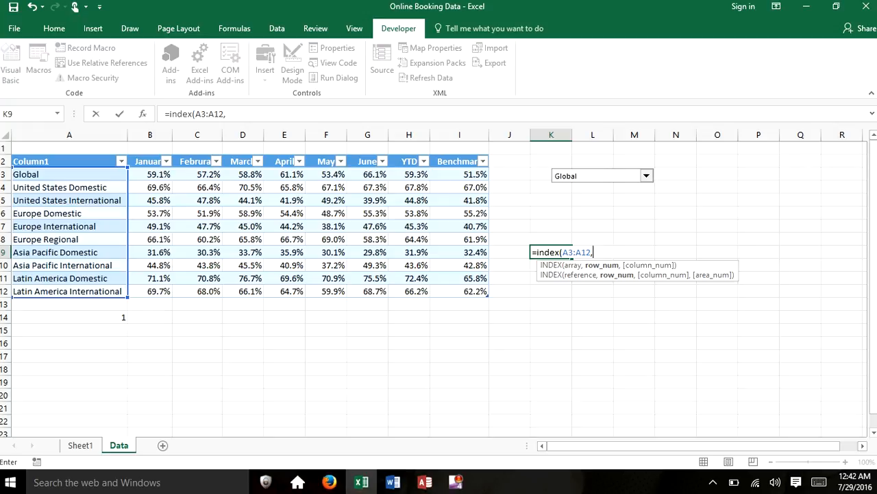
{"action": "type", "text": "$A$14"}
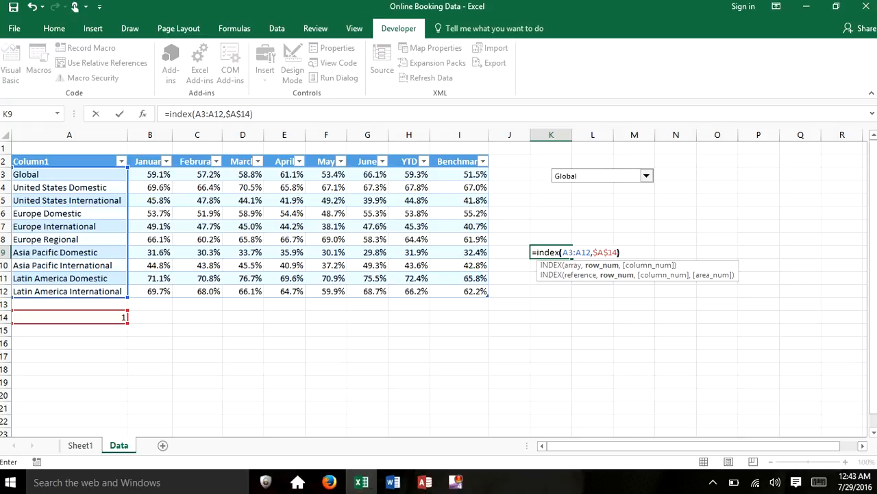
{"action": "type", "text": ")"}
{"action": "key", "text": "Return"}
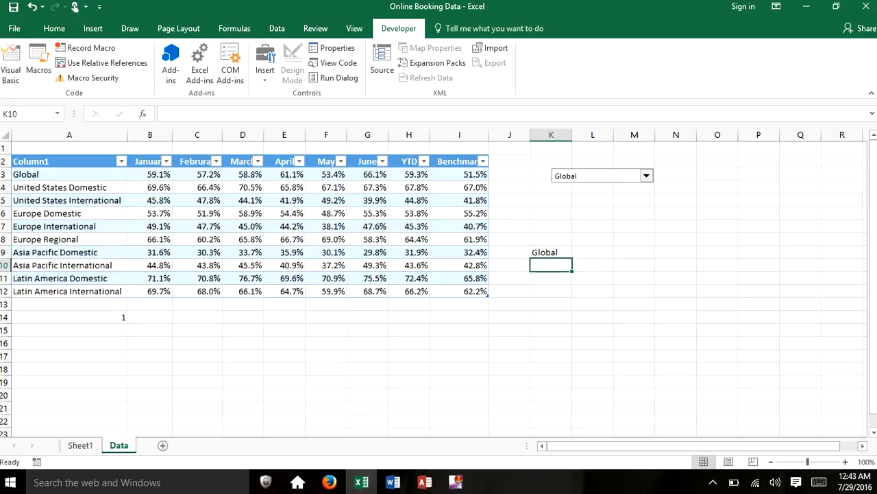
Step: Copy the INDEX formula from K9 across L9:R9 to cover January through YTD
{"action": "left_click", "coordinate": [551, 252]}
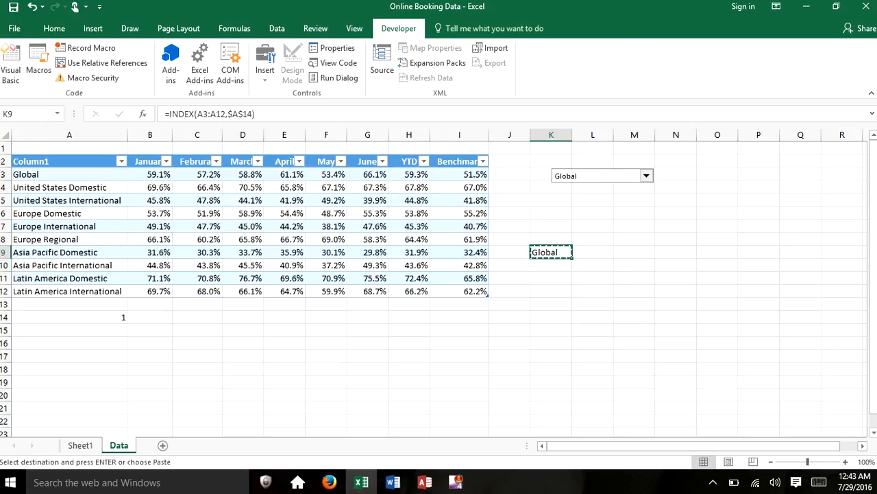
{"action": "key", "text": "Right"}
{"action": "key", "text": "shift+Right"}
{"action": "key", "text": "shift+Right"}
{"action": "key", "text": "shift+Right"}
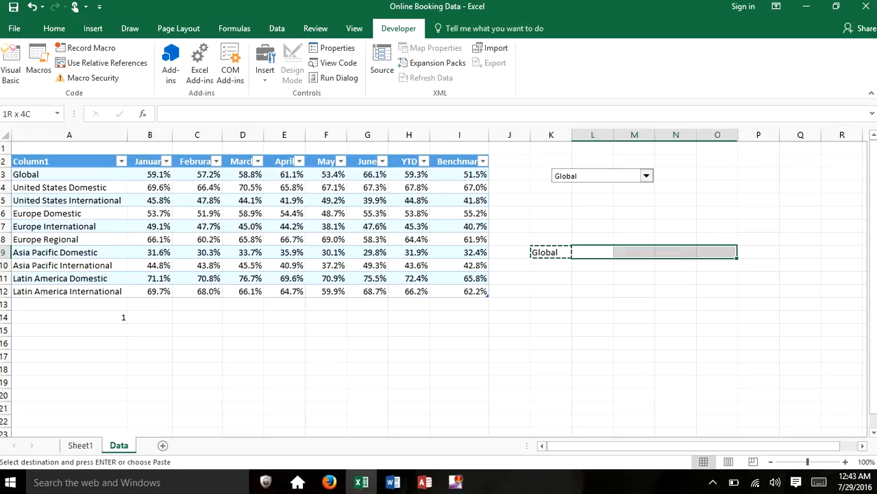
{"action": "left_click_drag", "start_coordinate": [726, 251], "coordinate": [802, 252]}
{"action": "type", "text": "0.591\t0.572\t0.588\t0.611\t0.534\t0.661"}
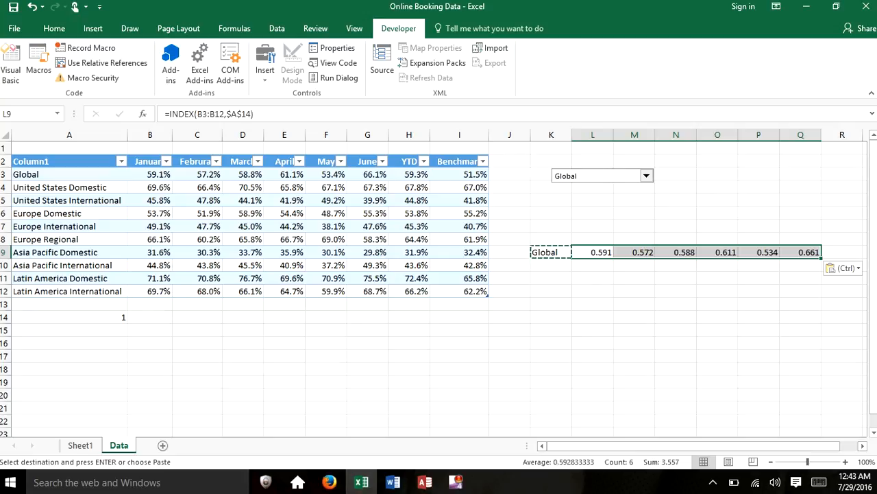
{"action": "left_click", "coordinate": [801, 252]}
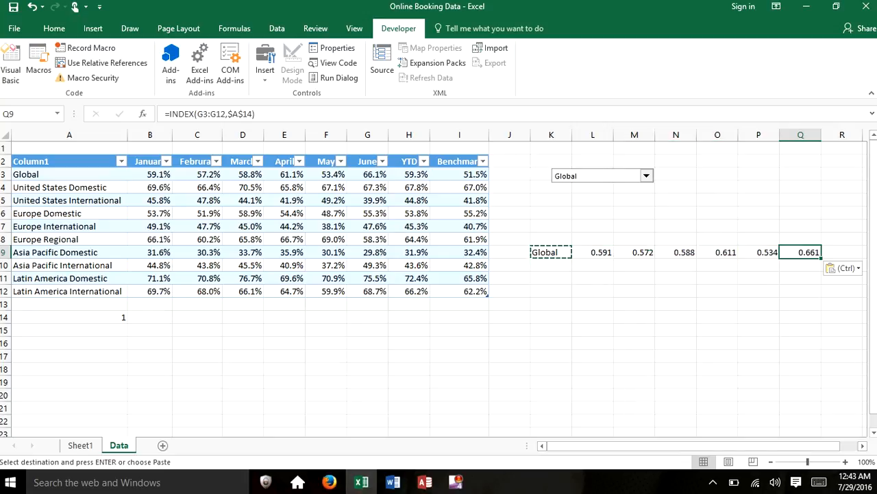
{"action": "key", "text": "ctrl+c"}
{"action": "left_click", "coordinate": [843, 252]}
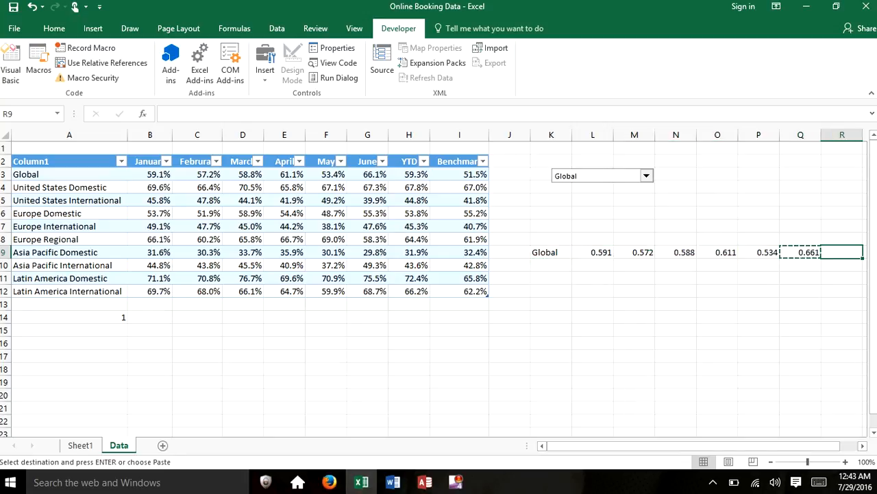
{"action": "key", "text": "ctrl+v"}
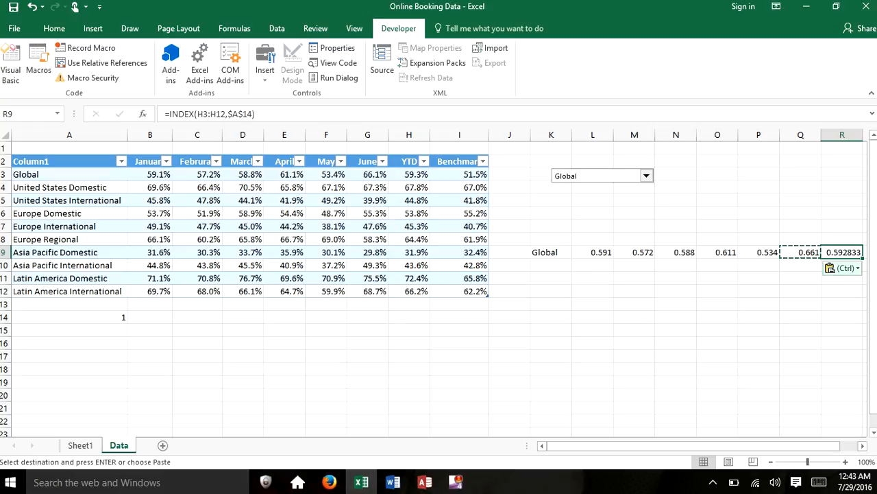
{"action": "double_click", "coordinate": [800, 265]}
Step: Format cells L9:R9 as Percentage with 1 decimal place
{"action": "left_click_drag", "start_coordinate": [593, 252], "coordinate": [843, 254]}
{"action": "right_click", "coordinate": [691, 252]}
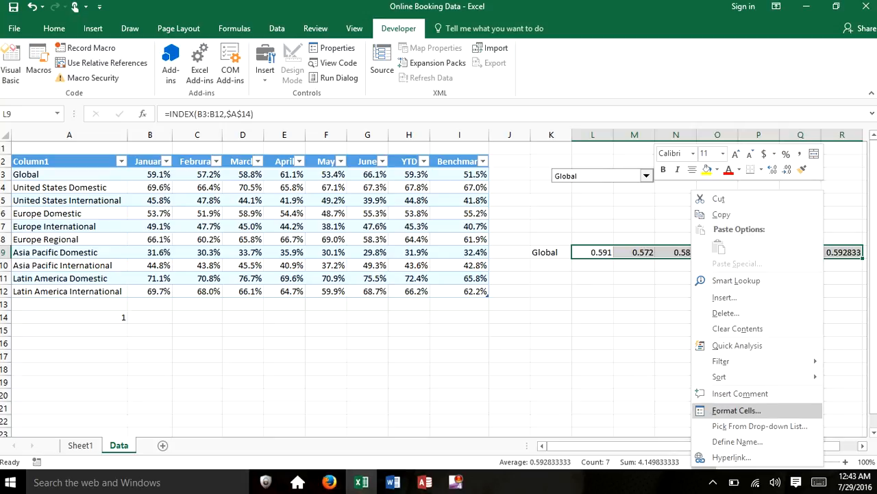
{"action": "left_click", "coordinate": [736, 410]}
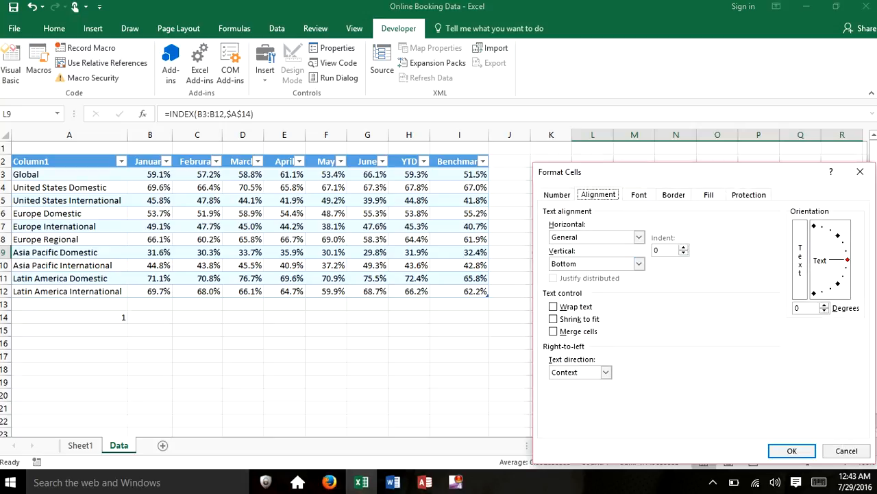
{"action": "left_click", "coordinate": [556, 194]}
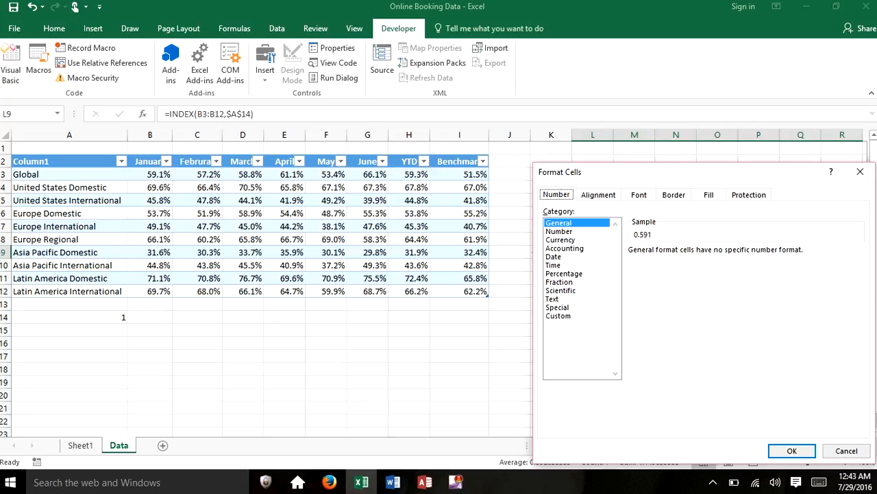
{"action": "left_click", "coordinate": [564, 274]}
{"action": "left_click", "coordinate": [716, 254]}
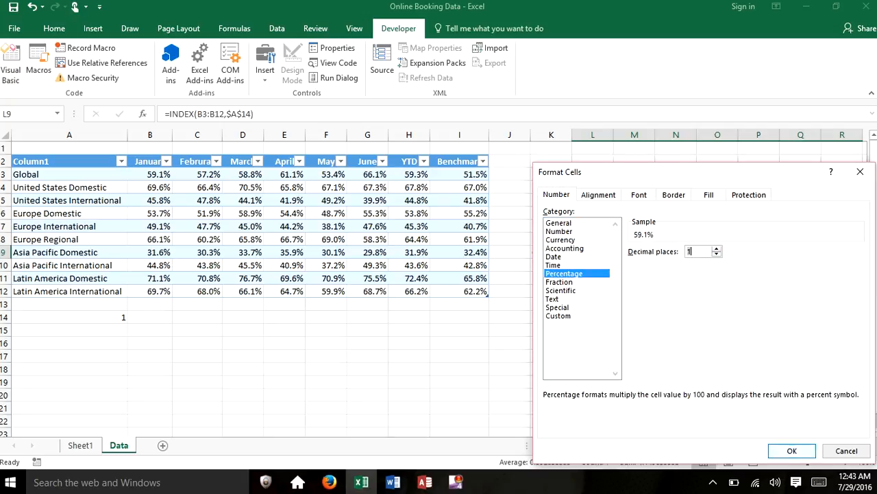
{"action": "key", "text": "Return"}
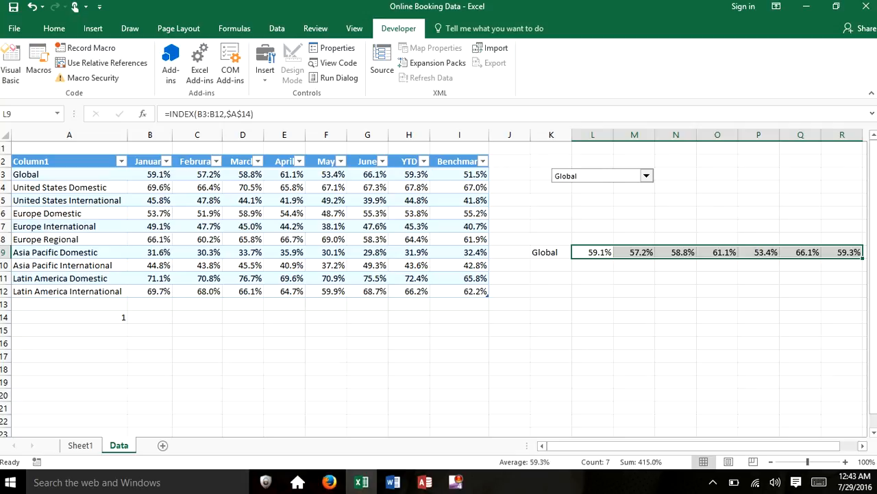
Step: Copy the January to YTD headers from B2:H2 into the row above the INDEX results, starting at L8
{"action": "left_click_drag", "start_coordinate": [149, 161], "coordinate": [409, 161]}
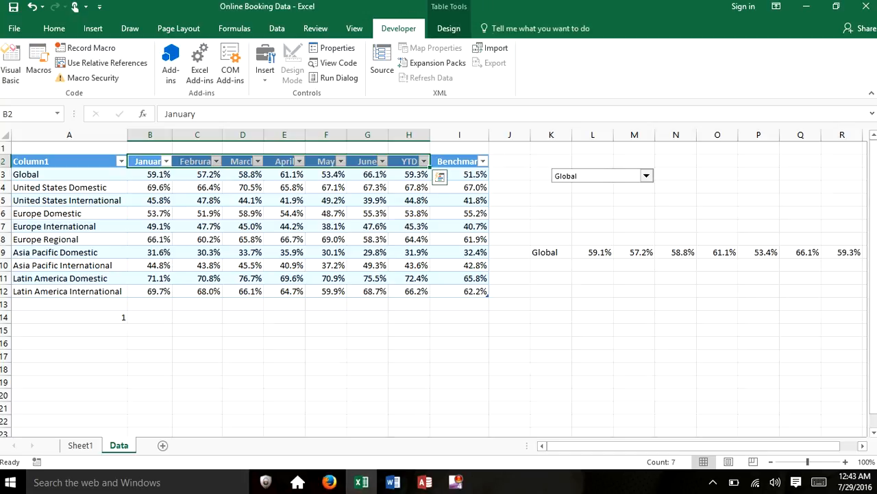
{"action": "key", "text": "ctrl+c"}
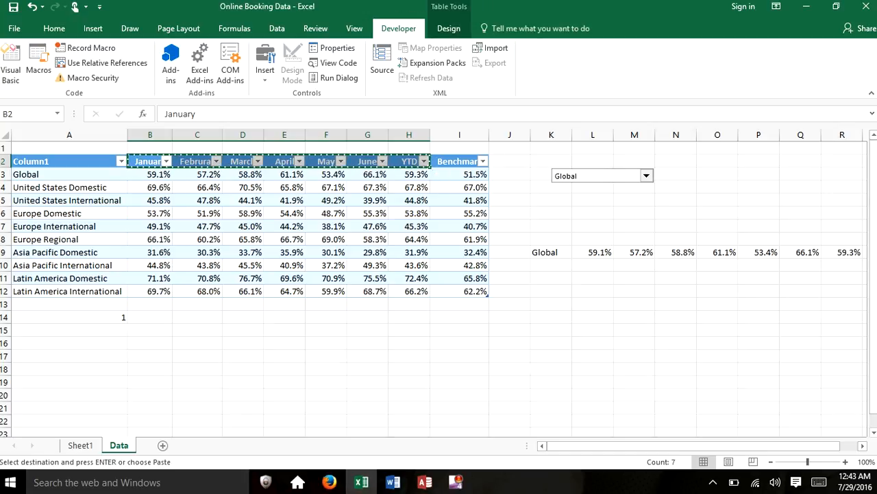
{"action": "left_click", "coordinate": [593, 239]}
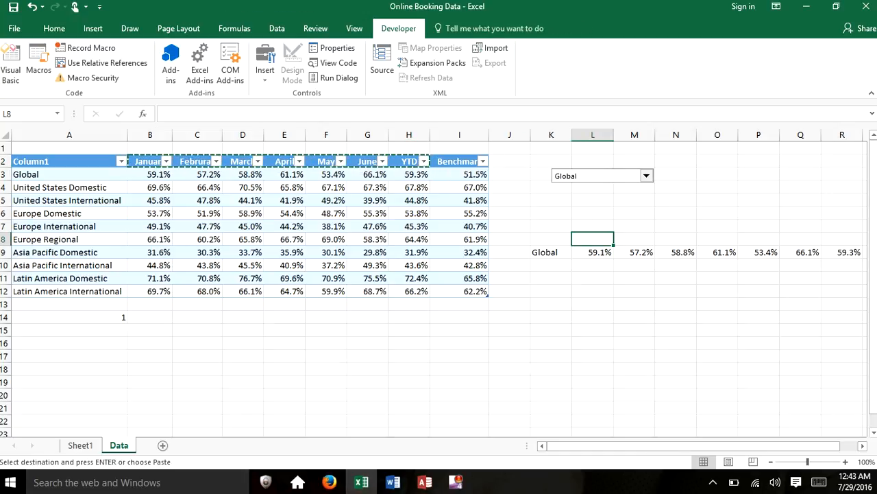
{"action": "key", "text": "ctrl+v"}
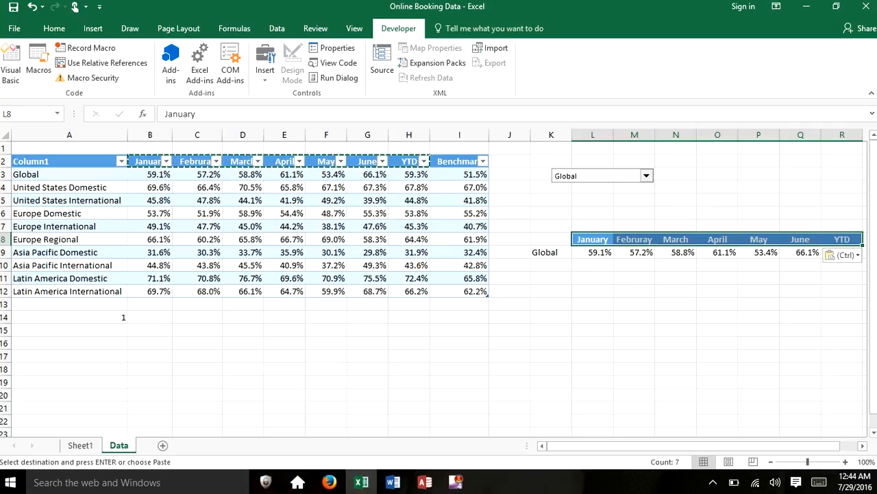
Step: Enter =INDEX(I3:I12,$A$14) in cell L10 to return the selected region's benchmark
{"action": "left_click", "coordinate": [593, 265]}
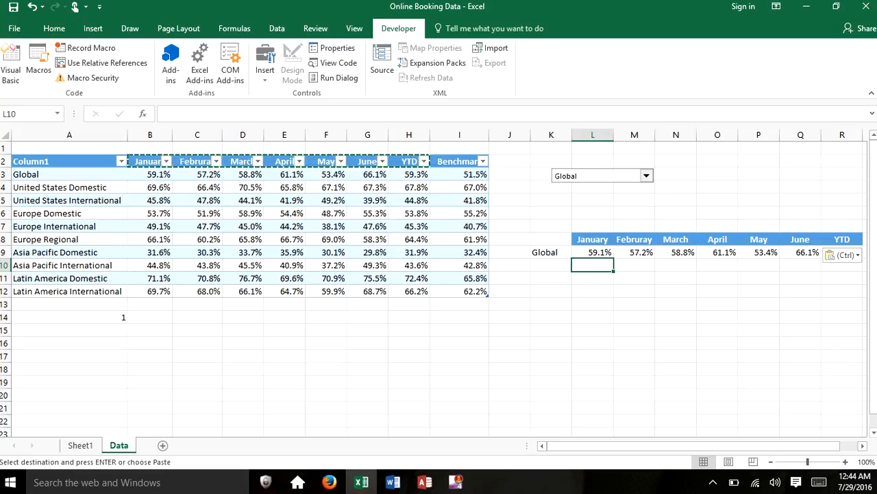
{"action": "type", "text": "="}
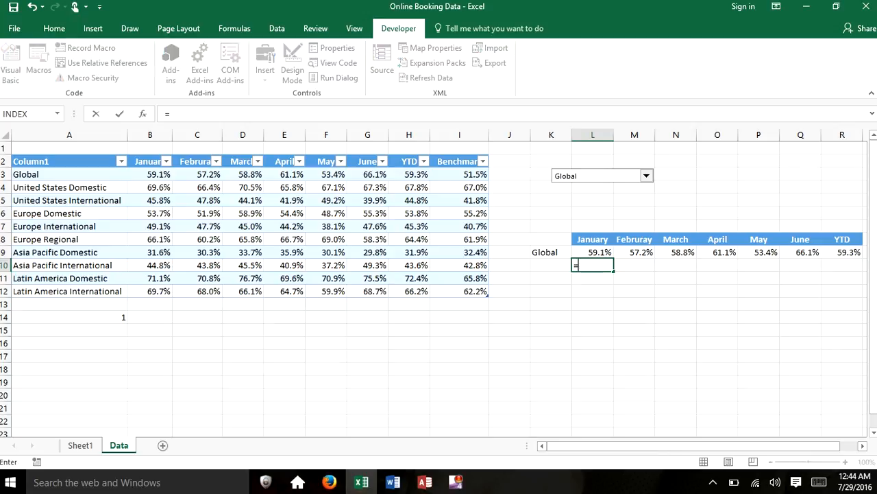
{"action": "type", "text": "index"}
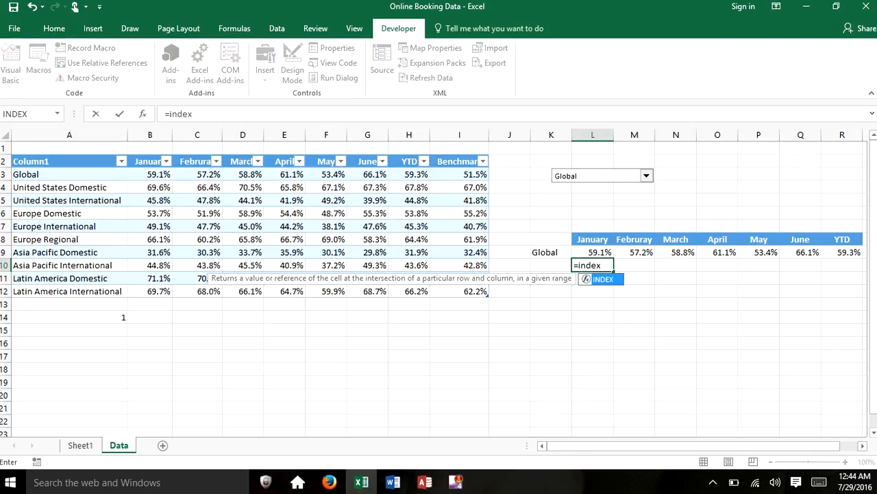
{"action": "type", "text": "("}
{"action": "left_click_drag", "start_coordinate": [473, 174], "coordinate": [483, 281]}
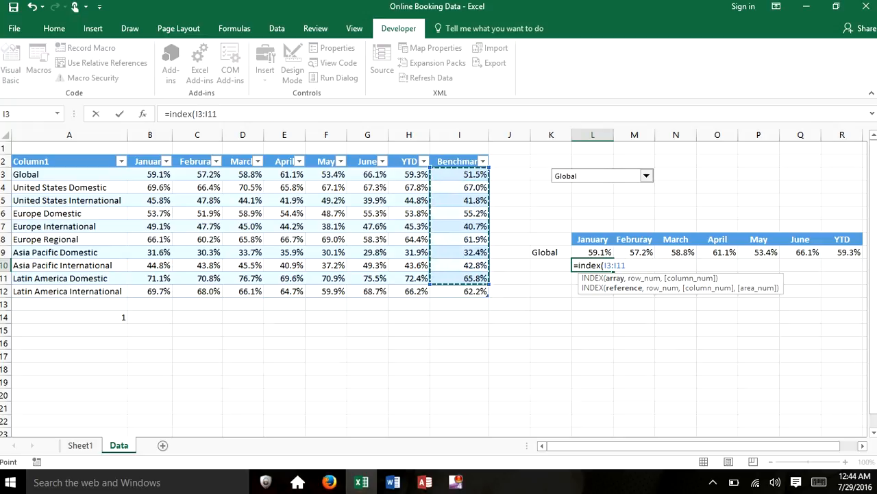
{"action": "key", "text": "BackSpace"}
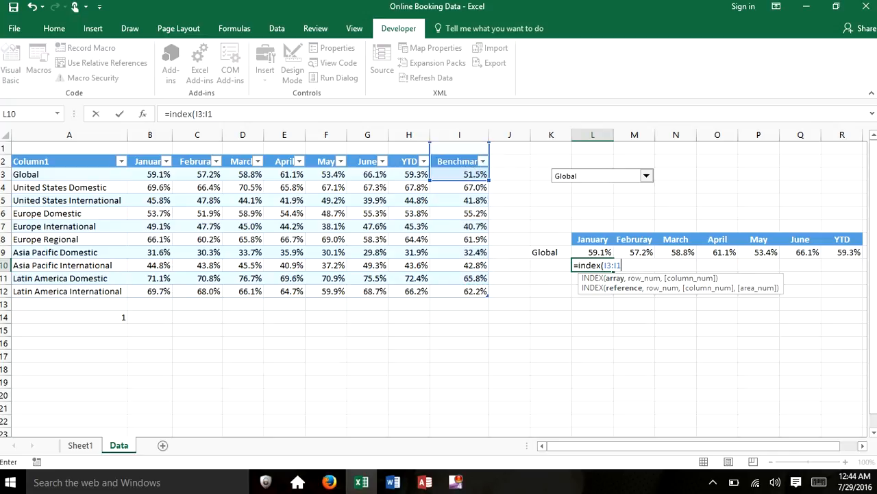
{"action": "type", "text": "2,"}
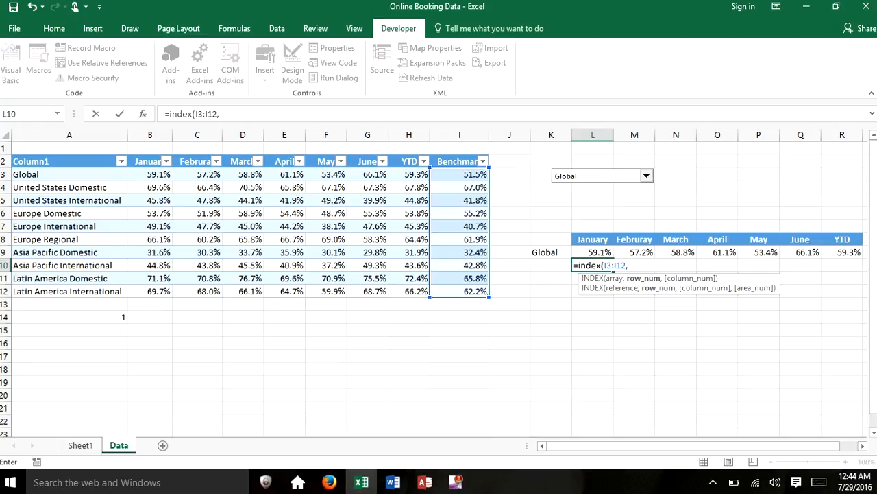
{"action": "left_click", "coordinate": [69, 318]}
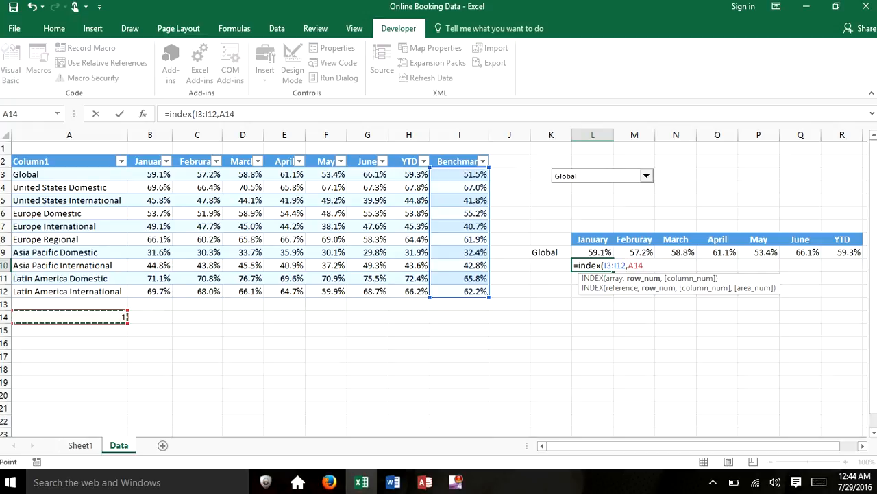
{"action": "key", "text": "F2"}
{"action": "type", "text": "$"}
{"action": "key", "text": "Right"}
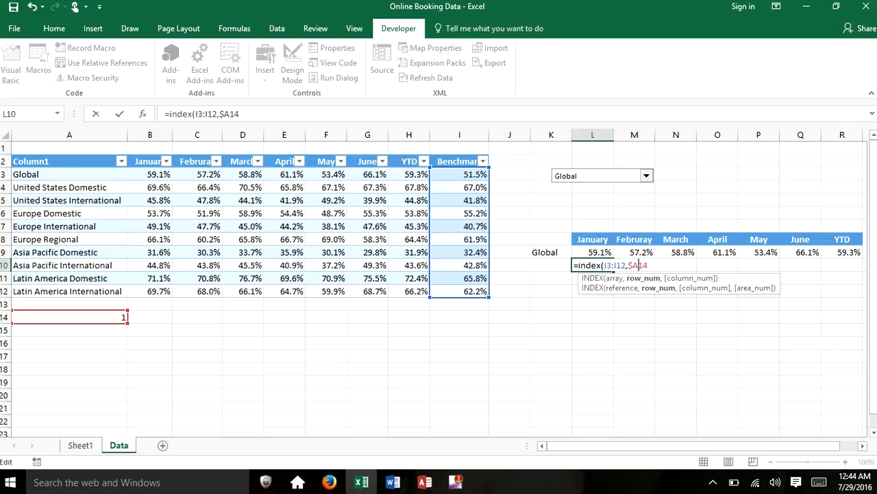
{"action": "type", "text": "$14)"}
{"action": "key", "text": "Return"}
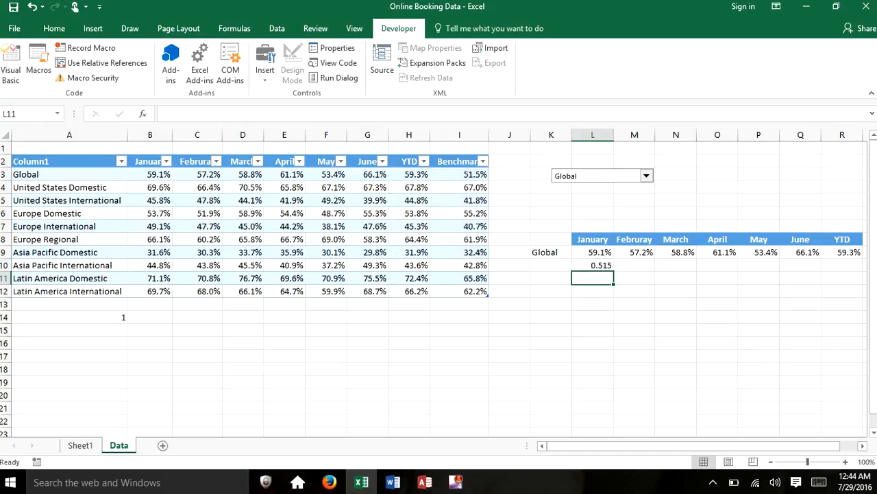
Step: Make the benchmark range in cell L10's formula absolute so it reads =INDEX($I$3:$I$12,$A$14)
{"action": "left_click", "coordinate": [593, 265]}
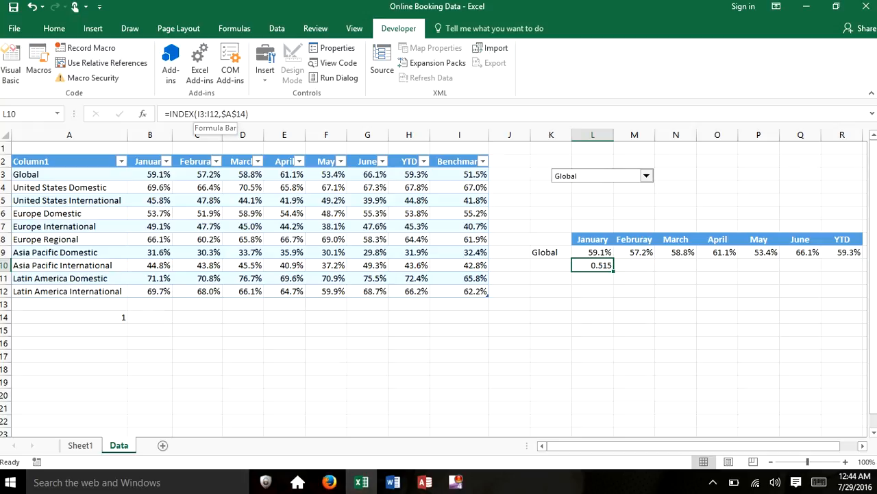
{"action": "left_click", "coordinate": [197, 113]}
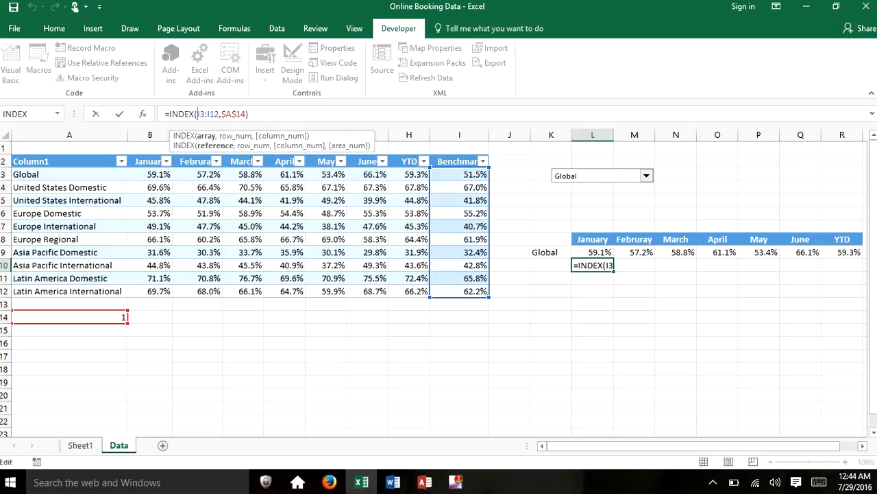
{"action": "type", "text": "$I$"}
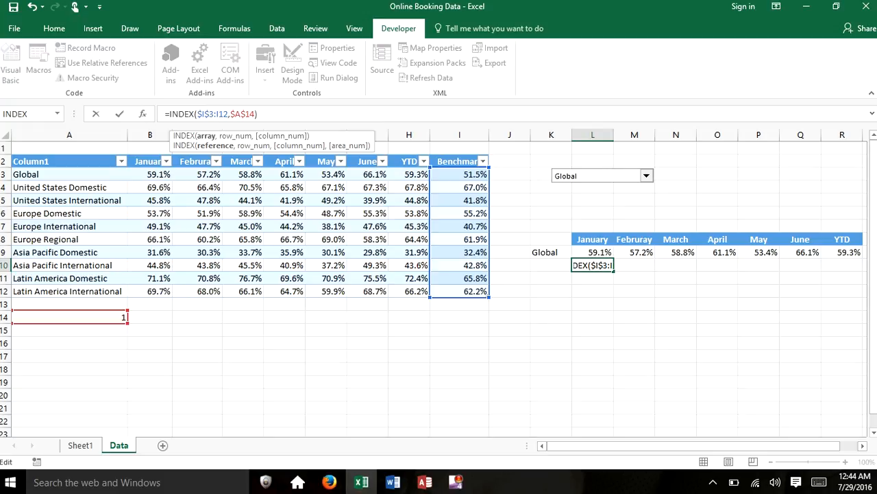
{"action": "key", "text": "Right"}
{"action": "key", "text": "Right"}
{"action": "type", "text": "$"}
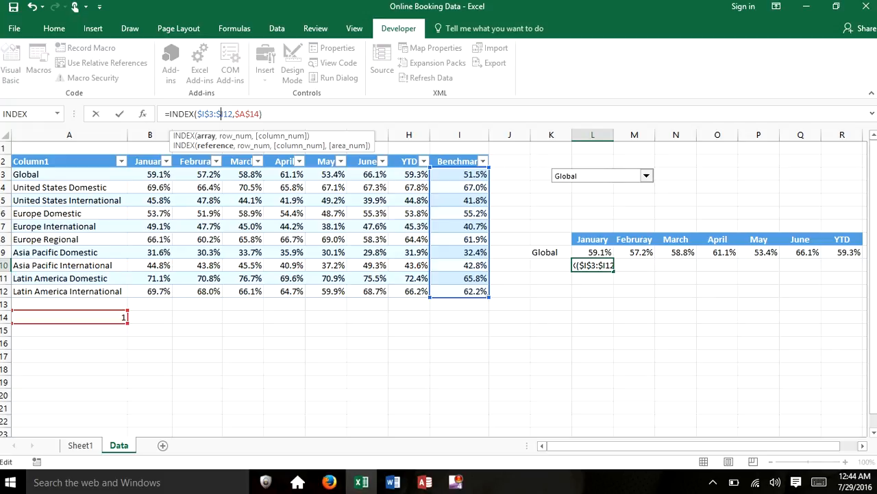
{"action": "key", "text": "Right"}
{"action": "type", "text": "$"}
{"action": "key", "text": "Return"}
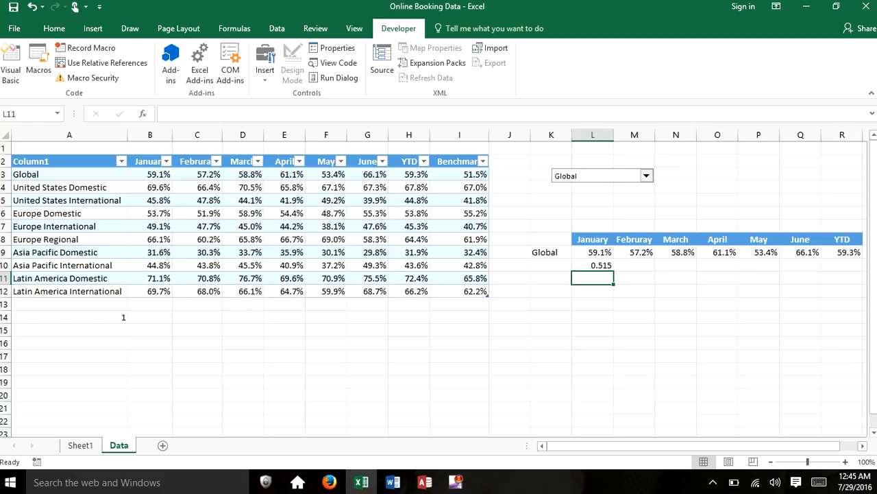
Step: Copy the benchmark formula from L10 across M10:R10 using Paste Special with the All option
{"action": "key", "text": "Up"}
{"action": "key", "text": "ctrl+c"}
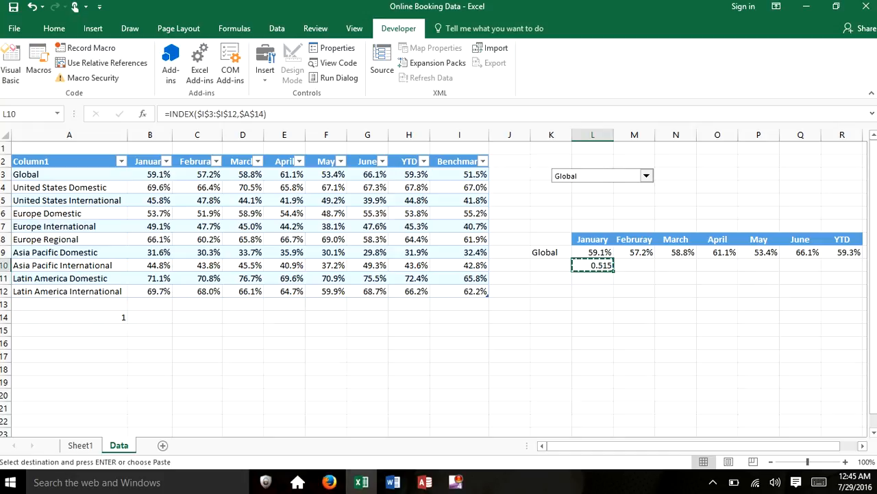
{"action": "left_click_drag", "start_coordinate": [634, 265], "coordinate": [843, 266]}
{"action": "right_click", "coordinate": [692, 265]}
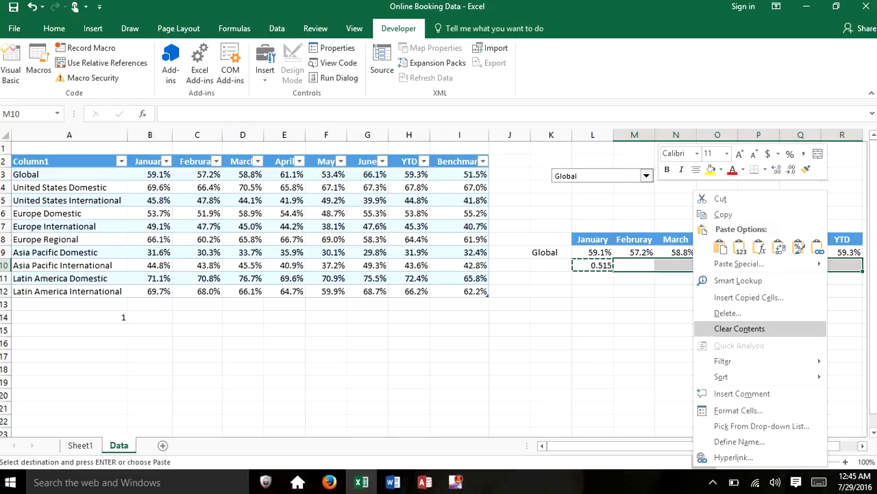
{"action": "left_click", "coordinate": [739, 263]}
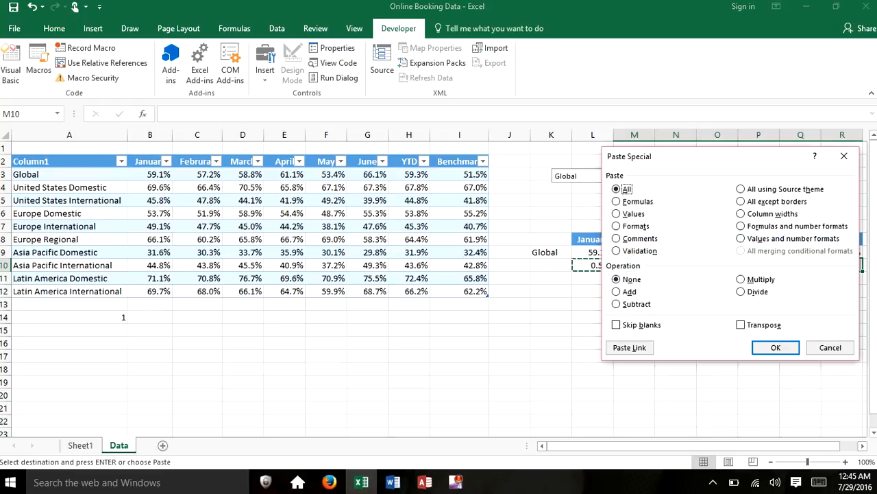
{"action": "key", "text": "Return"}
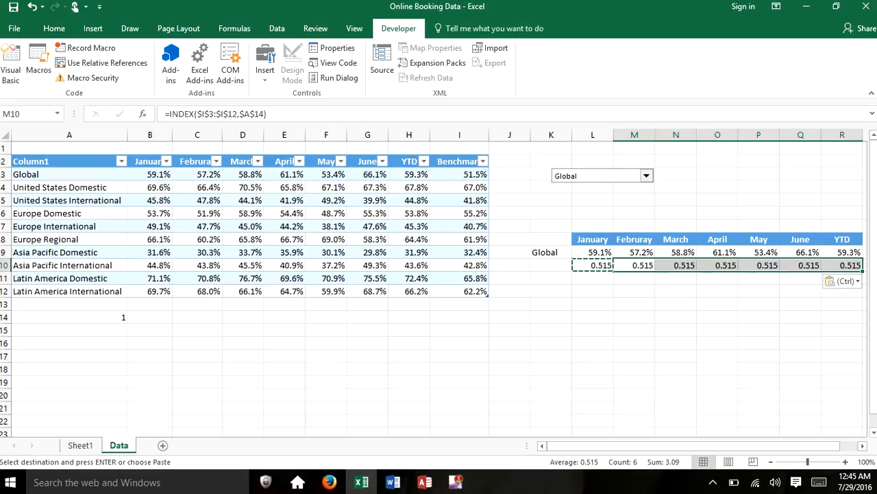
Step: Format the benchmark cells M10:R10 as Percentage with 1 decimal place
{"action": "right_click", "coordinate": [635, 265]}
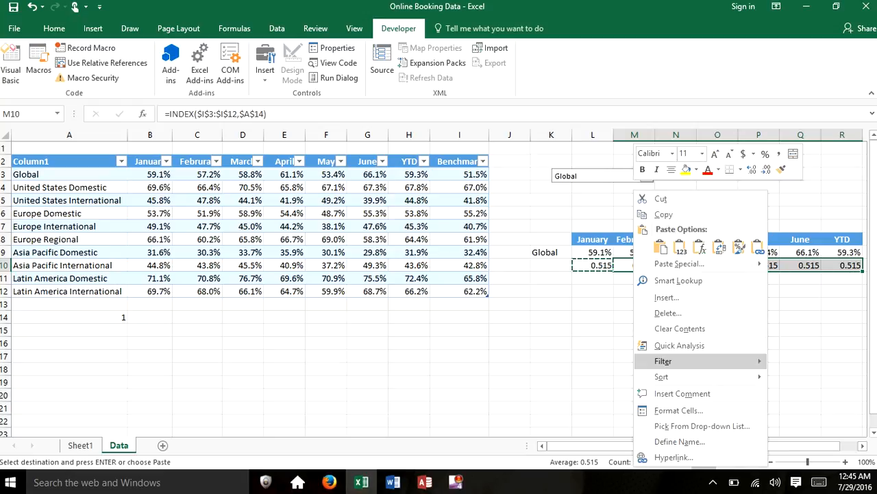
{"action": "left_click", "coordinate": [678, 409]}
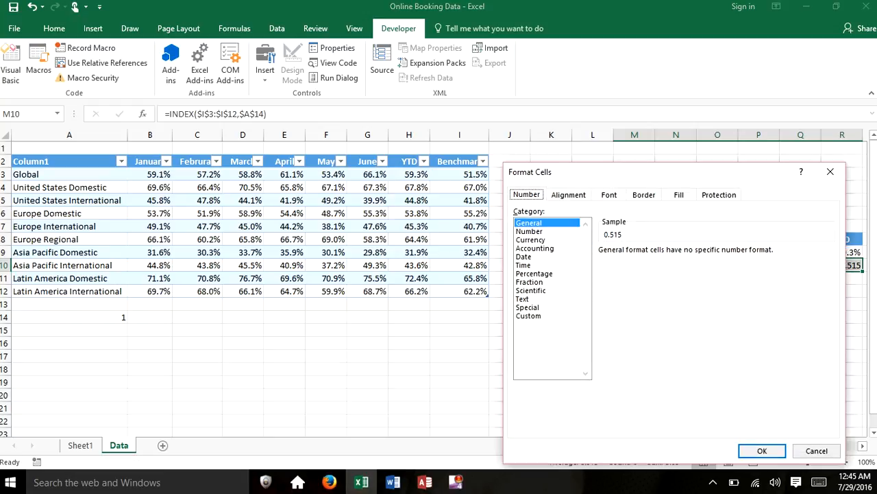
{"action": "left_click", "coordinate": [534, 273]}
{"action": "left_click", "coordinate": [687, 254]}
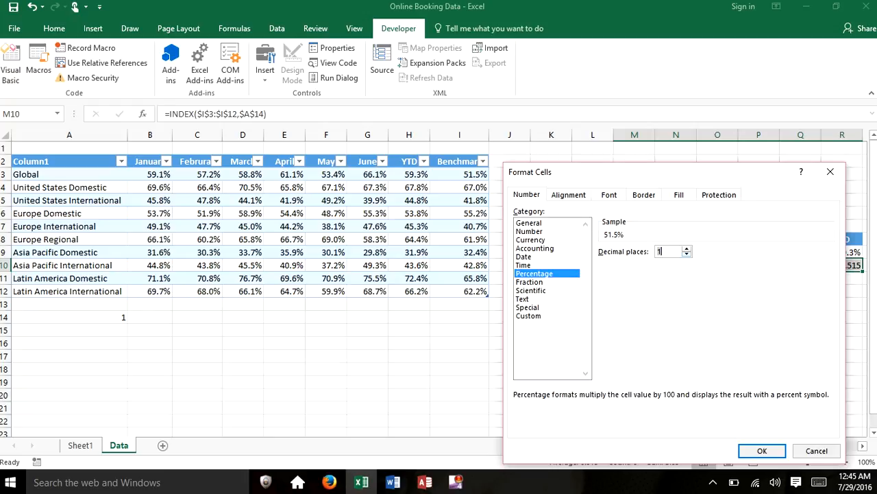
{"action": "key", "text": "Return"}
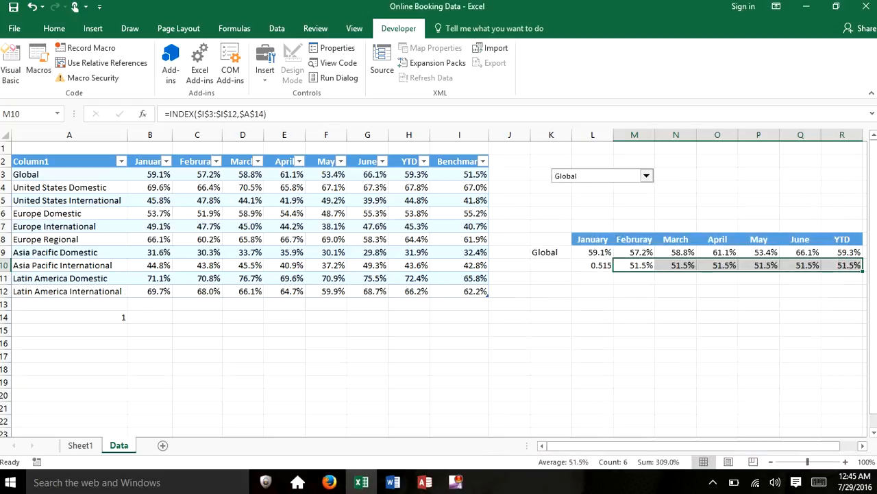
Step: Format the January benchmark cell L10 as Percentage with 1 decimal place
{"action": "left_click", "coordinate": [593, 265]}
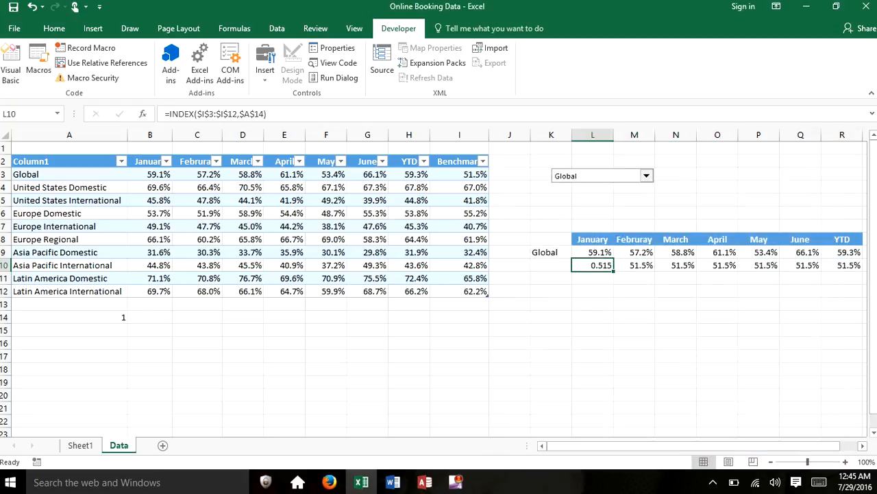
{"action": "right_click", "coordinate": [598, 265]}
{"action": "left_click", "coordinate": [644, 410]}
{"action": "left_click", "coordinate": [497, 273]}
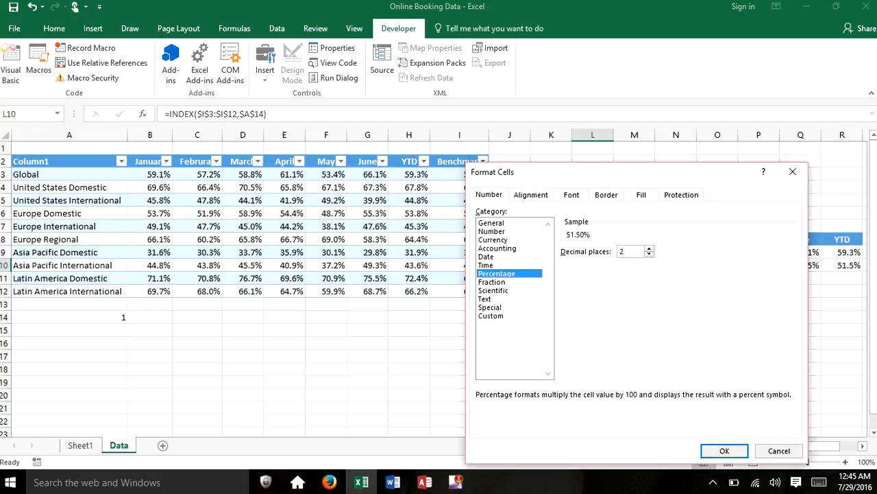
{"action": "left_click", "coordinate": [649, 249]}
{"action": "left_click", "coordinate": [649, 254]}
{"action": "left_click", "coordinate": [650, 254]}
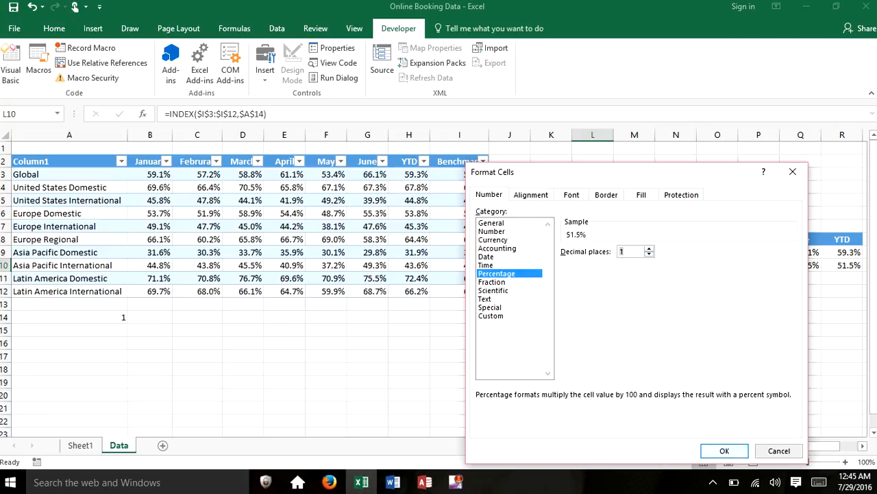
{"action": "left_click", "coordinate": [724, 451]}
Step: Insert an empty 2-D clustered column chart on the Data sheet, starting from blank cell N16
{"action": "left_click", "coordinate": [676, 343]}
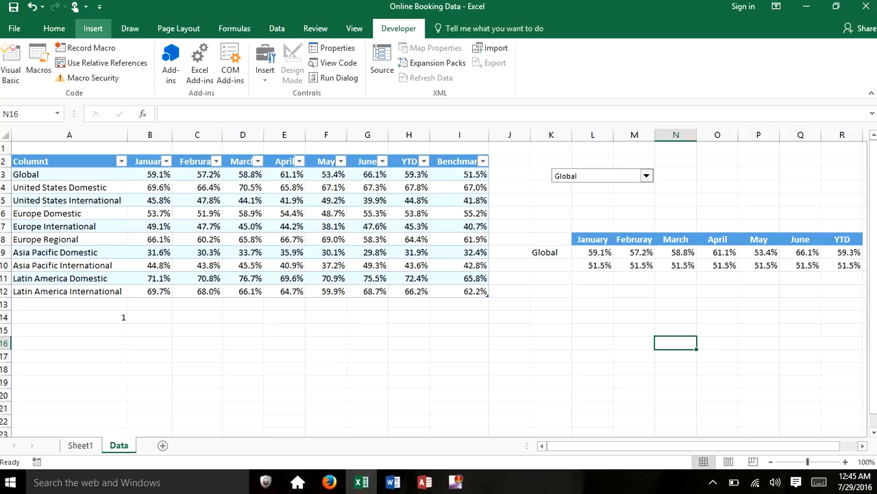
{"action": "left_click", "coordinate": [92, 28]}
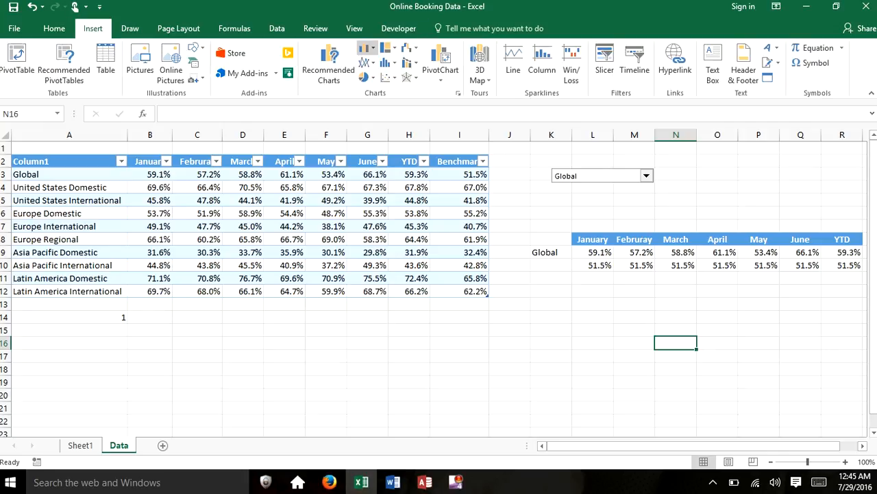
{"action": "left_click", "coordinate": [365, 48]}
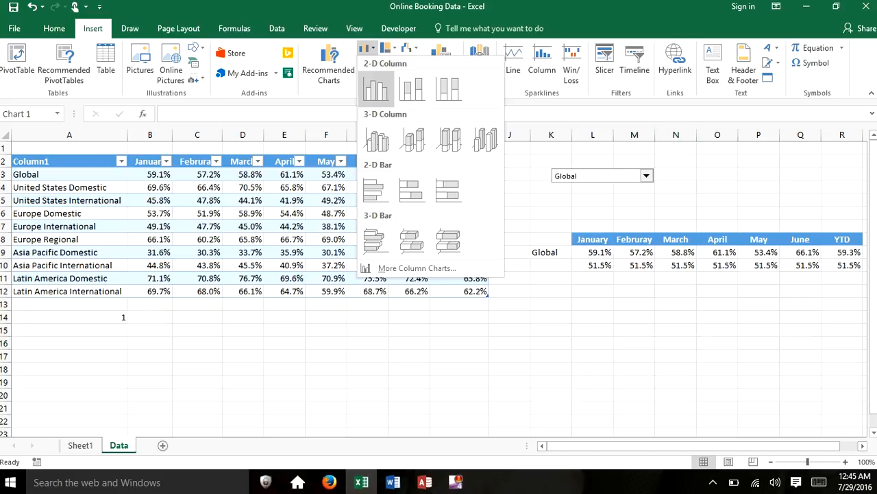
{"action": "left_click", "coordinate": [376, 88]}
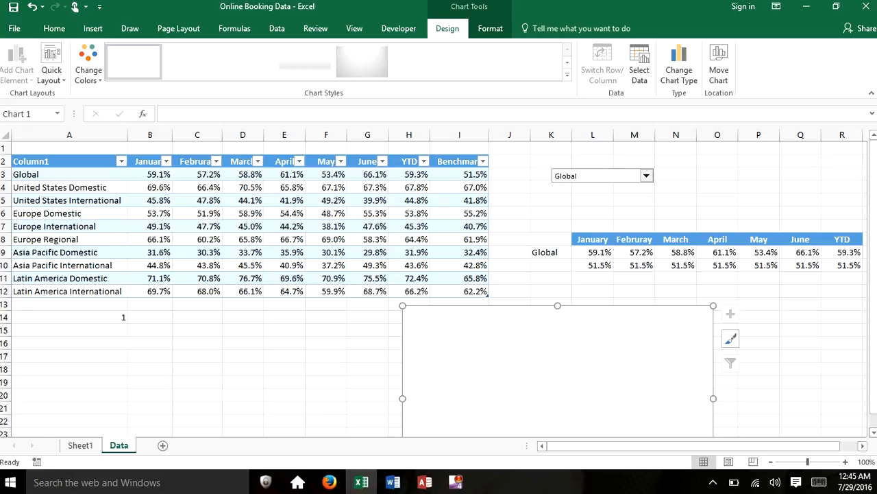
Step: Set the chart's data range to =Data!$K$8:$R$10, covering the headers, region values and benchmark row
{"action": "scroll", "coordinate": [439, 288], "scroll_direction": "down", "scroll_amount": 1}
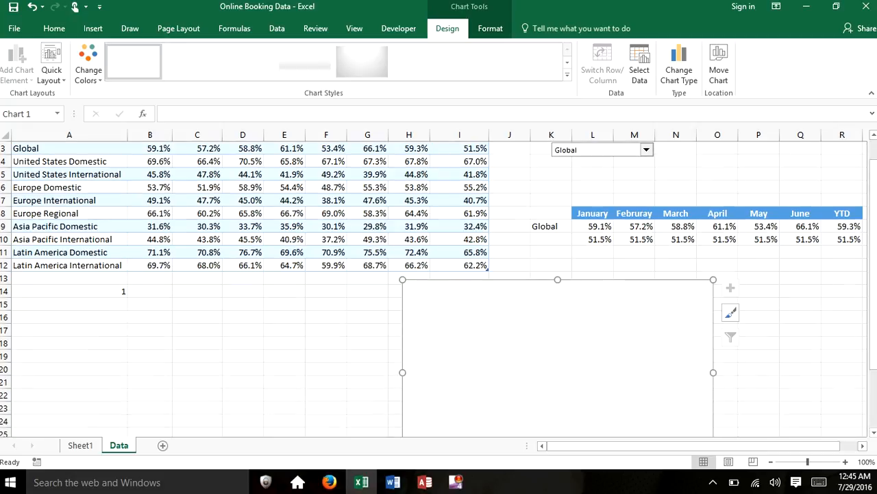
{"action": "left_click", "coordinate": [640, 65]}
{"action": "left_click_drag", "start_coordinate": [583, 182], "coordinate": [157, 252]}
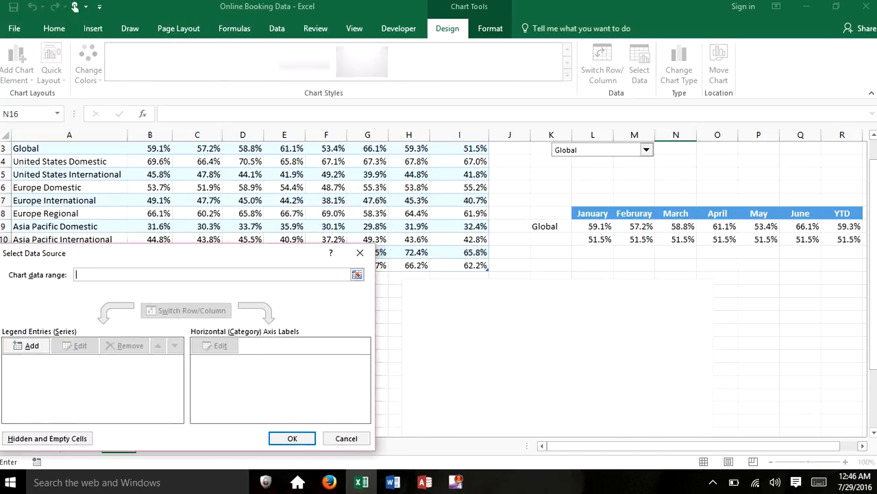
{"action": "left_click_drag", "start_coordinate": [541, 213], "coordinate": [856, 240]}
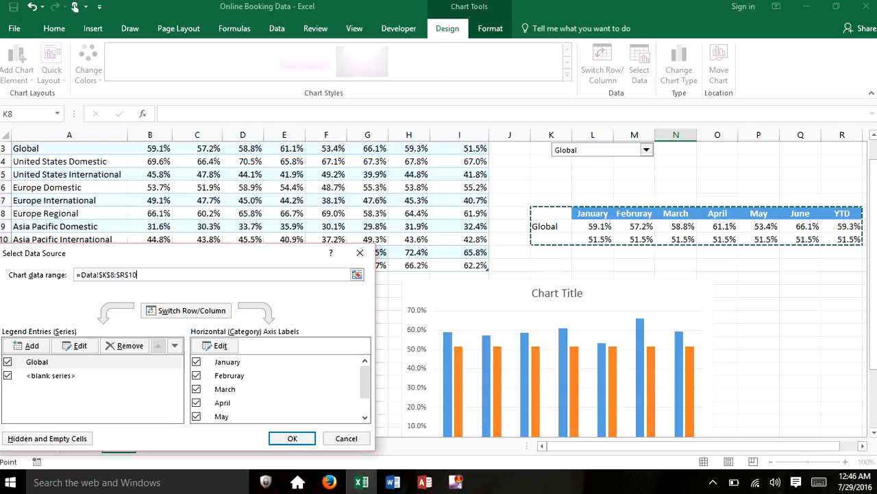
Step: Name the chart's blank series Benchmark and apply the data source changes
{"action": "left_click", "coordinate": [51, 376]}
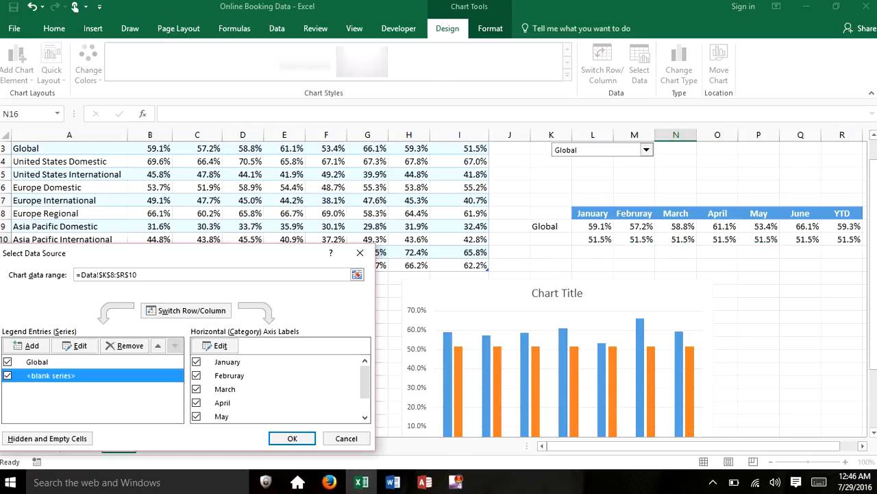
{"action": "left_click", "coordinate": [76, 345]}
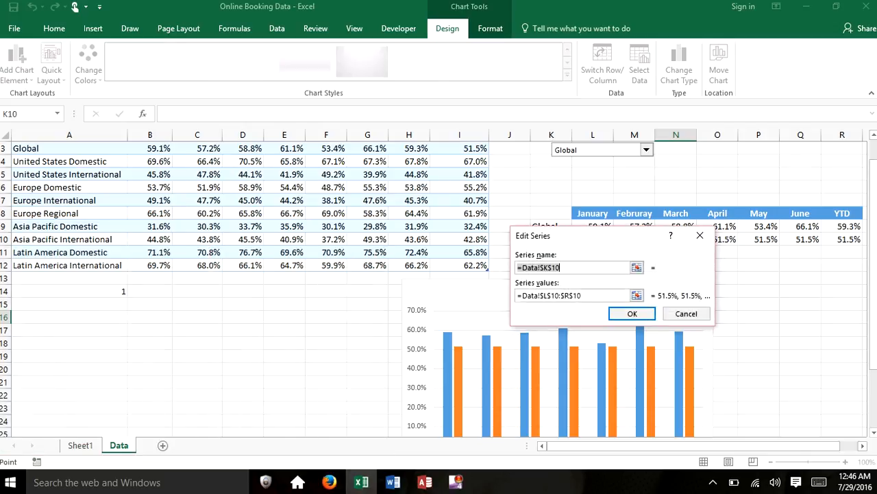
{"action": "type", "text": "Ben"}
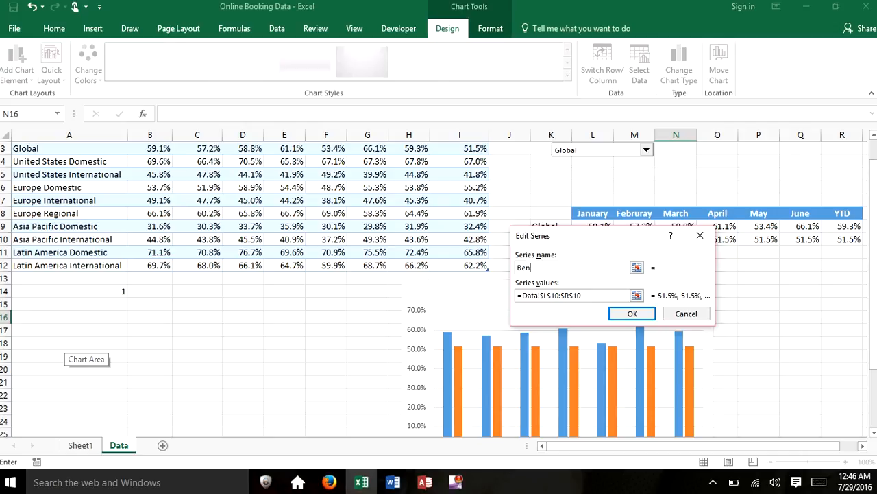
{"action": "type", "text": "chmark"}
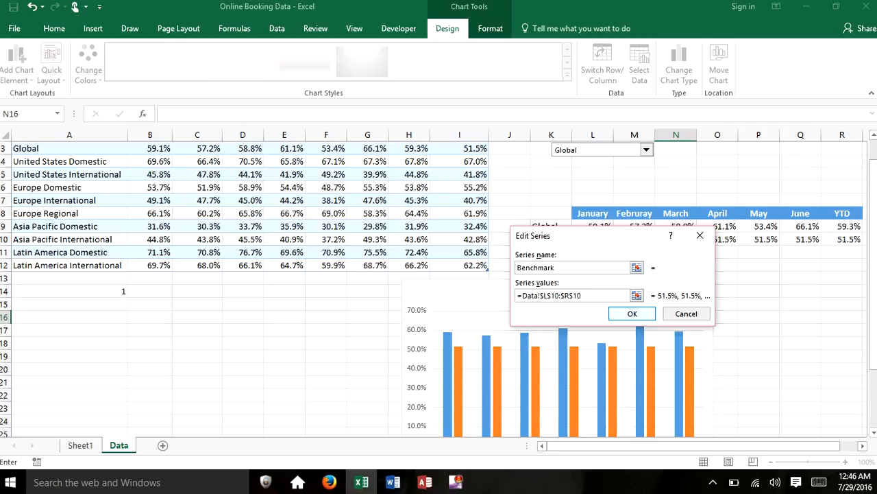
{"action": "left_click", "coordinate": [632, 313]}
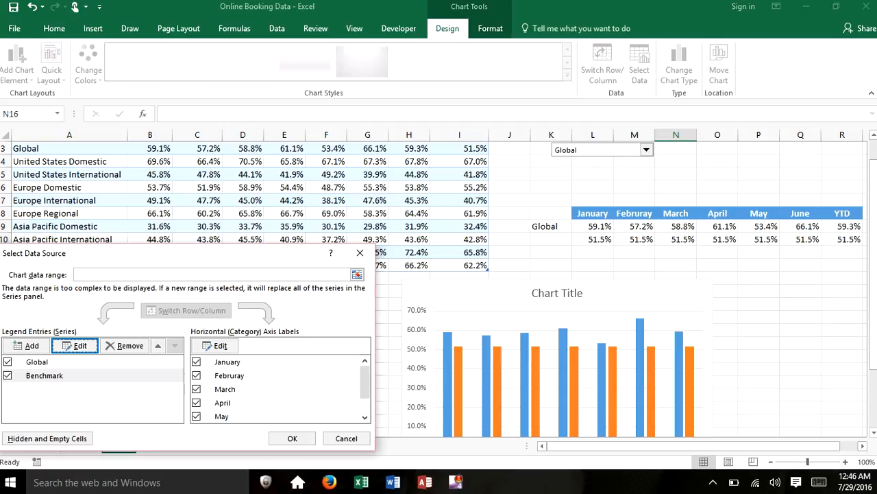
{"action": "left_click", "coordinate": [292, 438]}
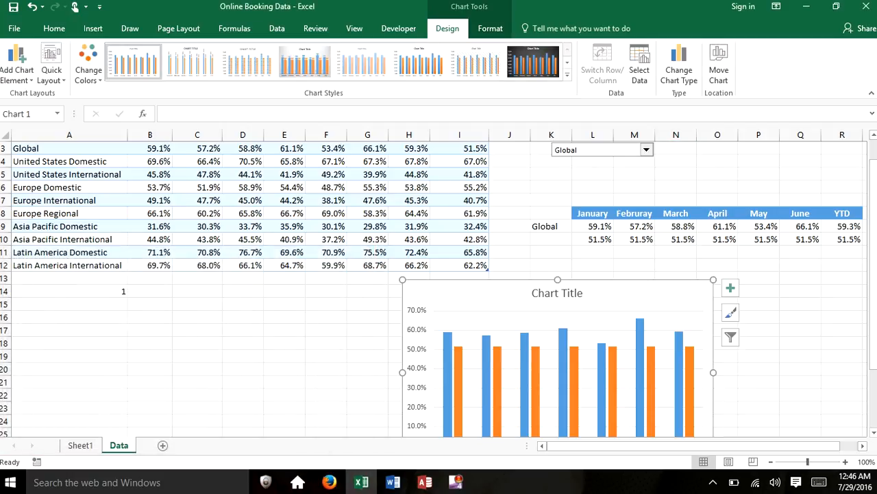
Step: Test the chart by switching the region combo box to United States Domestic, United States International and back to Global
{"action": "left_click", "coordinate": [646, 149]}
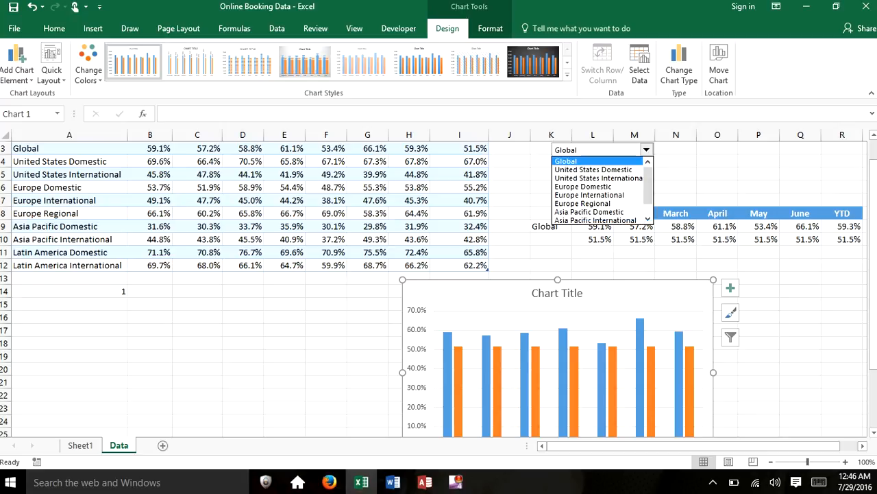
{"action": "left_click", "coordinate": [594, 169]}
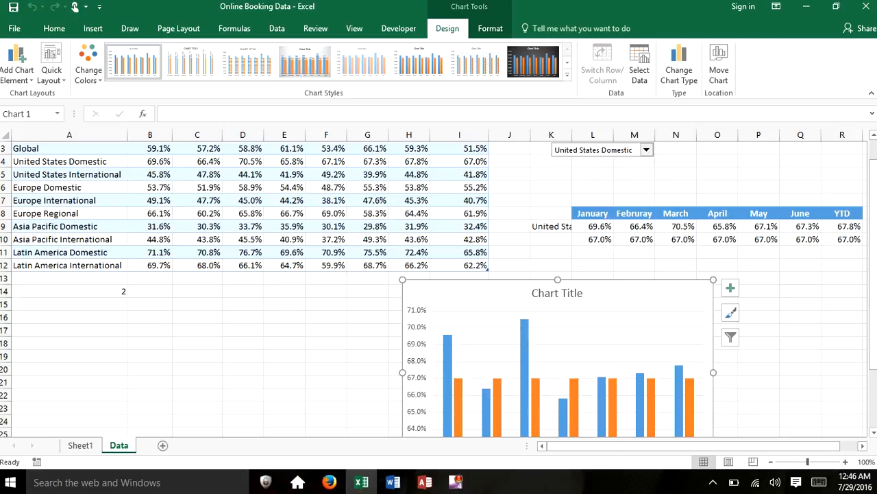
{"action": "left_click", "coordinate": [646, 150]}
{"action": "left_click", "coordinate": [598, 169]}
{"action": "left_click", "coordinate": [646, 150]}
{"action": "left_click", "coordinate": [647, 162]}
{"action": "left_click", "coordinate": [648, 161]}
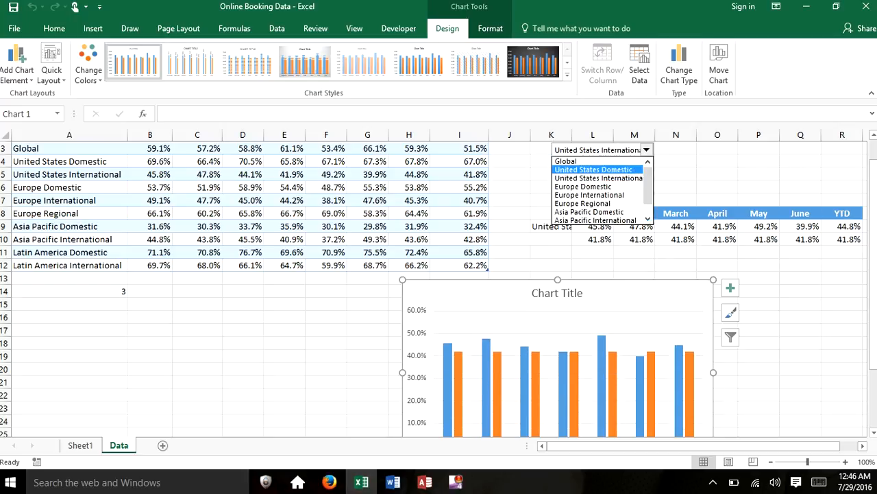
{"action": "key", "text": "Up"}
{"action": "key", "text": "Return"}
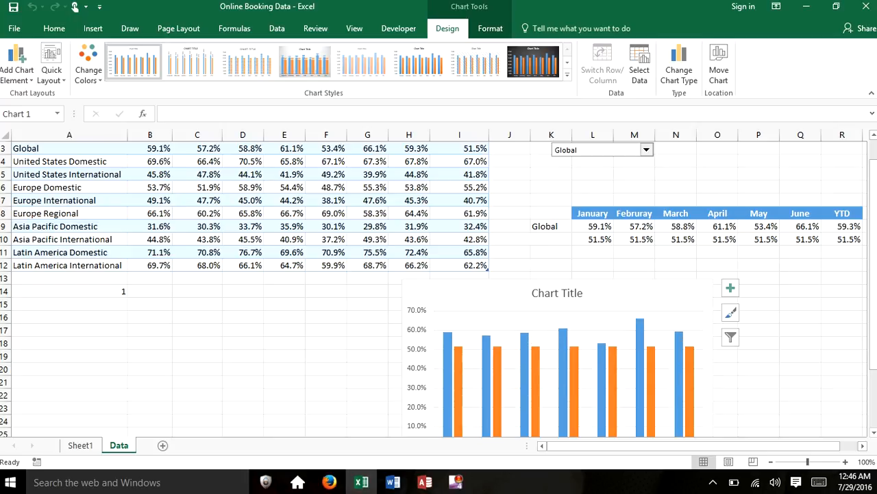
Step: Delete the horizontal gridlines from the column chart's plot area
{"action": "left_click", "coordinate": [601, 322]}
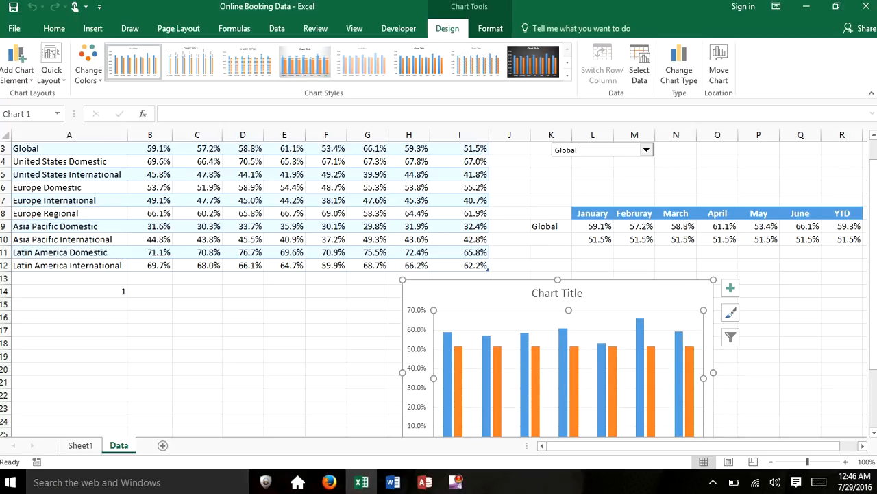
{"action": "key", "text": "Down"}
{"action": "key", "text": "Delete"}
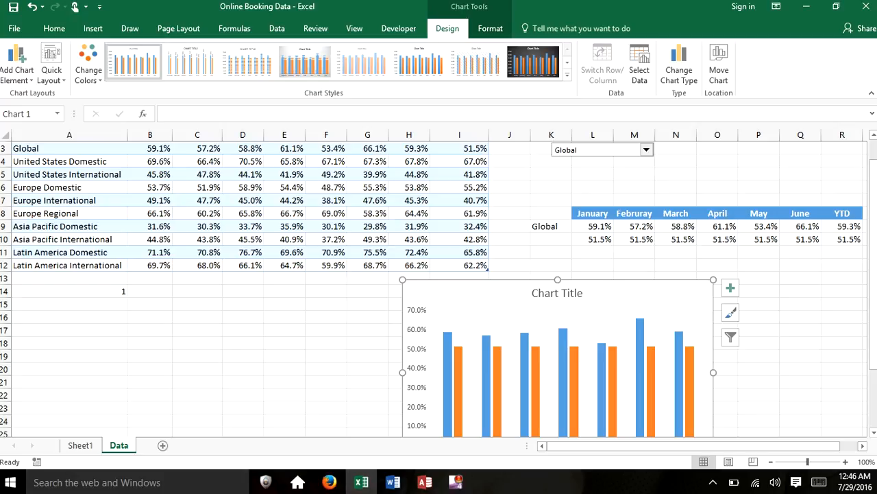
Step: Add data labels to the blue region series of the column chart
{"action": "right_click", "coordinate": [449, 341]}
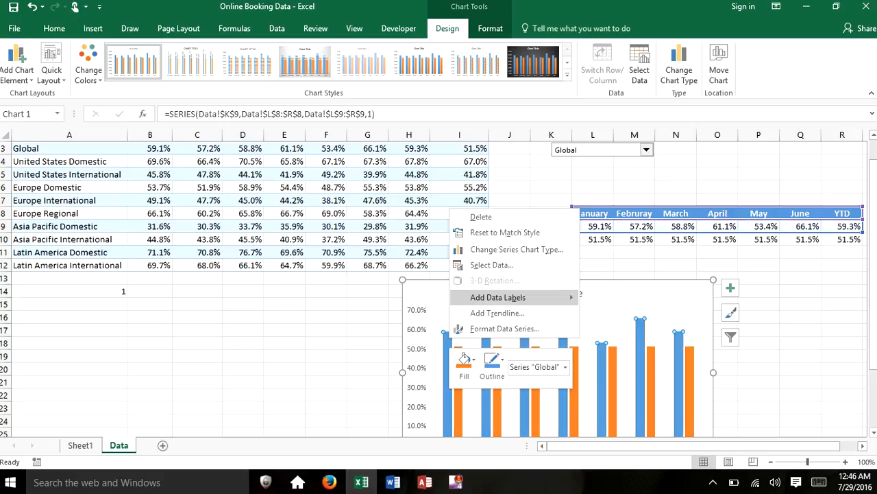
{"action": "left_click", "coordinate": [498, 297]}
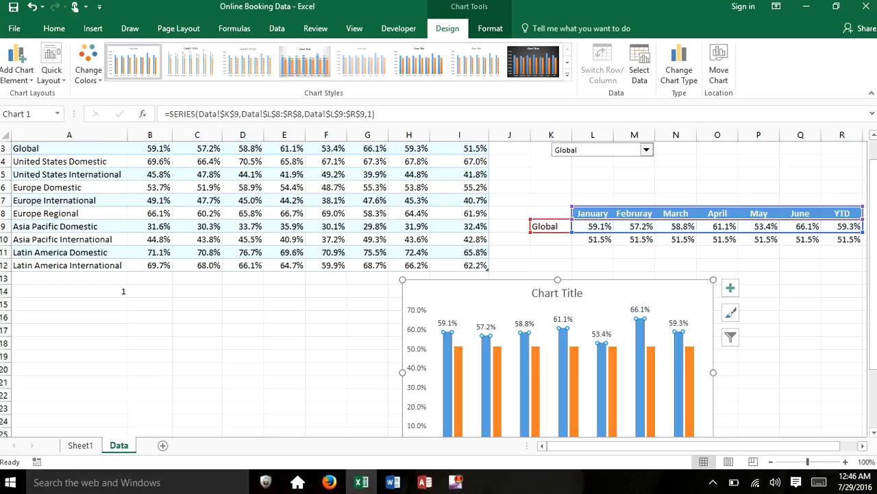
{"action": "left_click", "coordinate": [800, 356]}
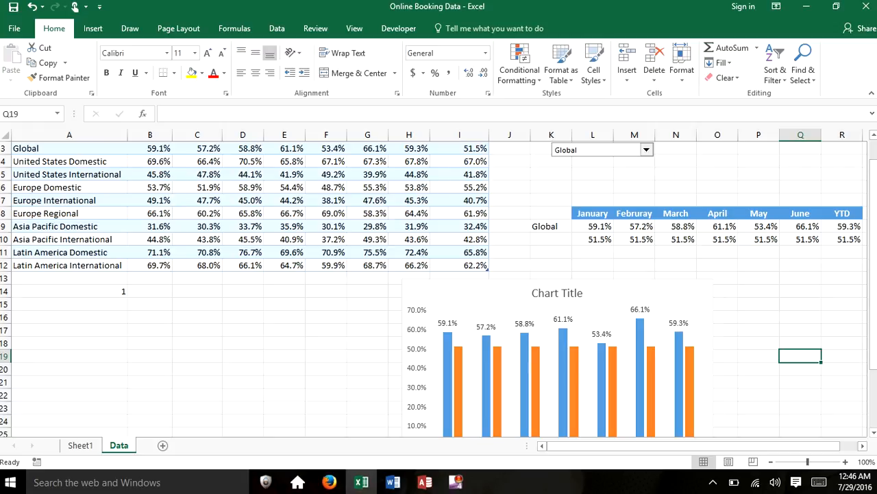
Step: Change the Benchmark series to a Line chart type, keeping the region series as Clustered Column
{"action": "left_click", "coordinate": [459, 357]}
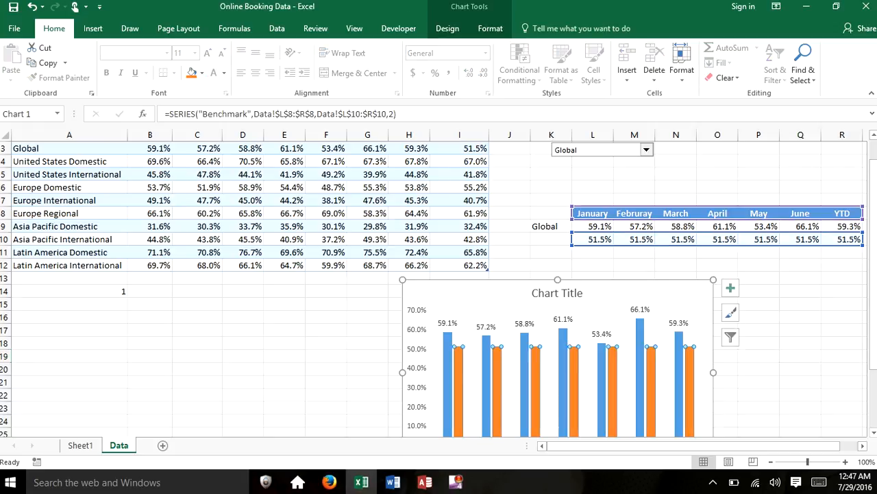
{"action": "right_click", "coordinate": [460, 358]}
{"action": "mouse_move", "coordinate": [521, 313]}
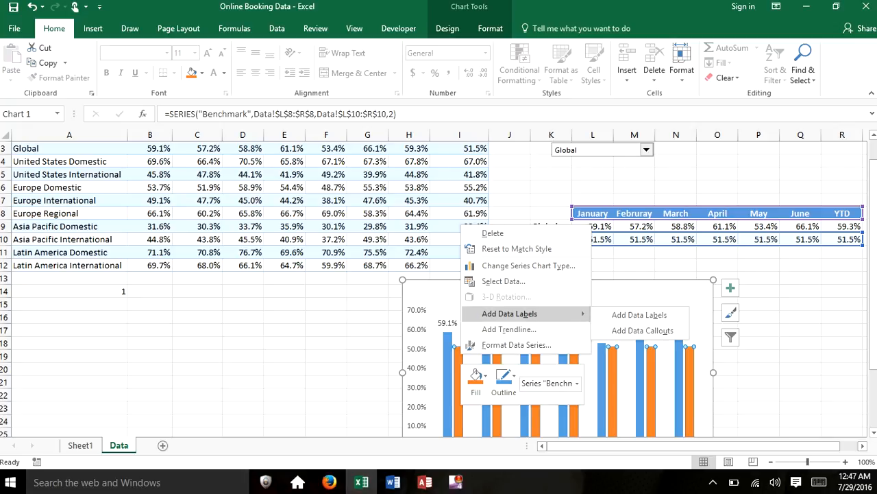
{"action": "key", "text": "Escape"}
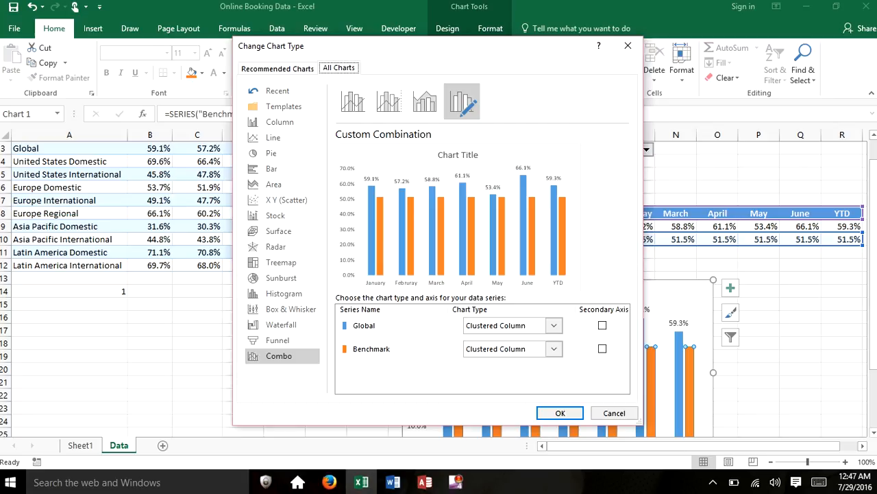
{"action": "left_click", "coordinate": [554, 349]}
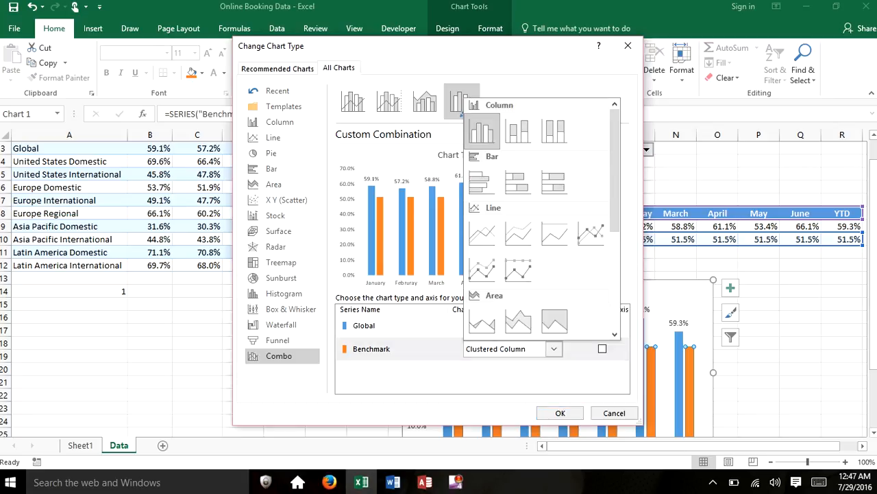
{"action": "left_click", "coordinate": [482, 234]}
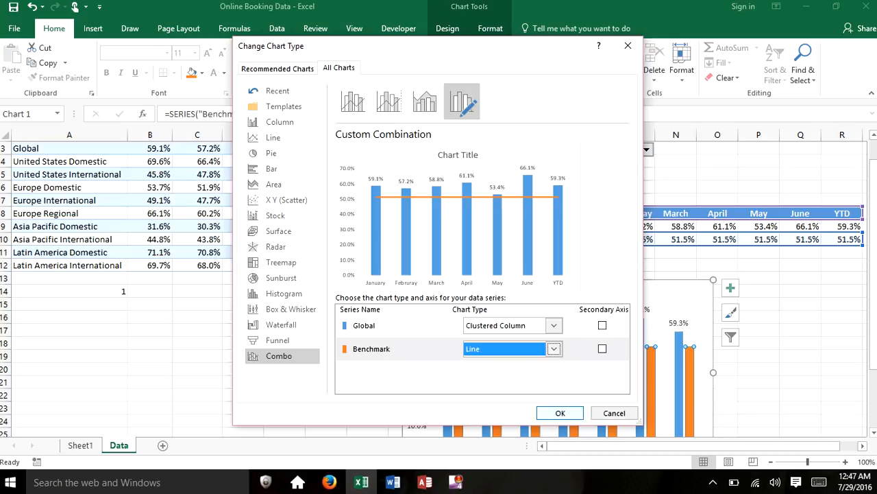
{"action": "left_click", "coordinate": [561, 412]}
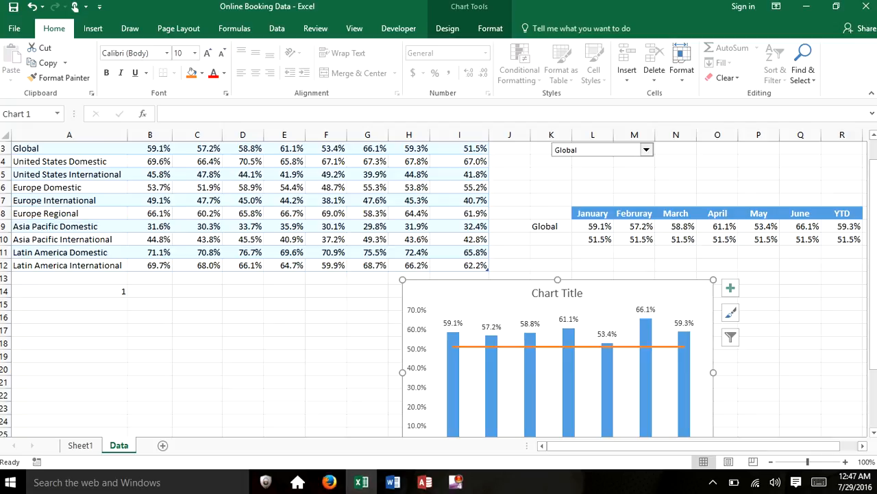
Step: Test the combo chart by switching the region combo box to United States Domestic and United States International
{"action": "left_click", "coordinate": [646, 149]}
{"action": "left_click", "coordinate": [583, 167]}
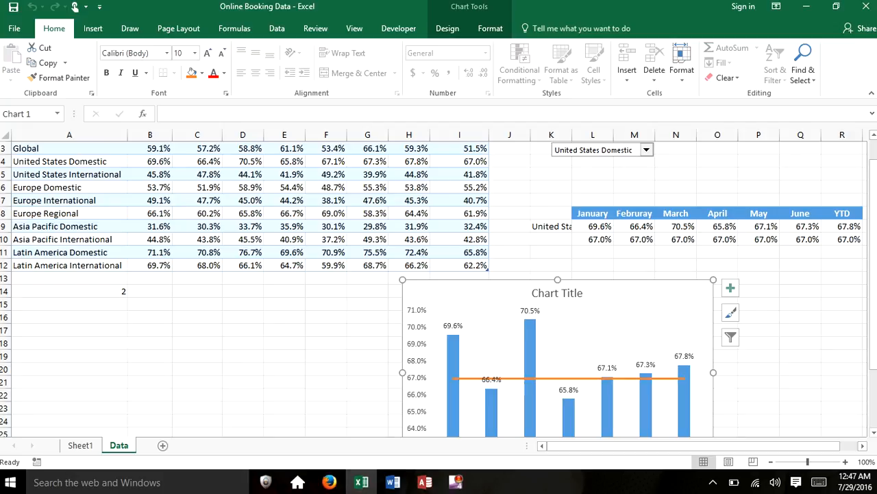
{"action": "left_click", "coordinate": [646, 149]}
{"action": "left_click", "coordinate": [582, 174]}
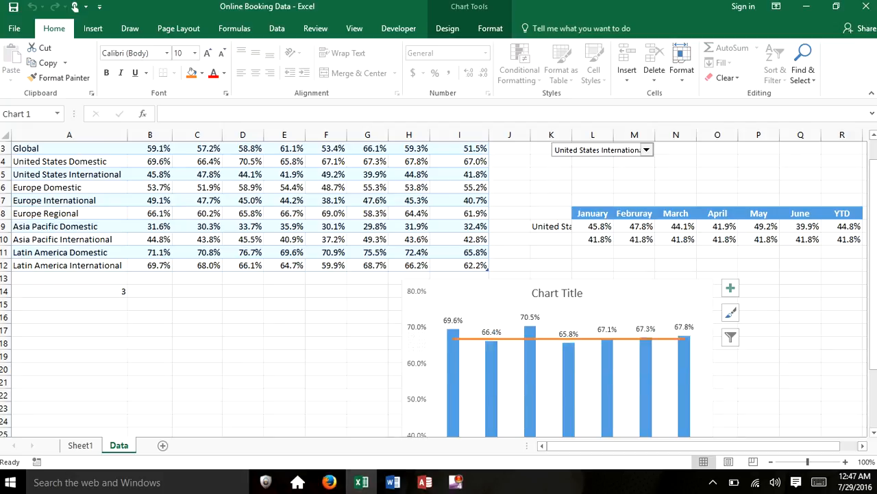